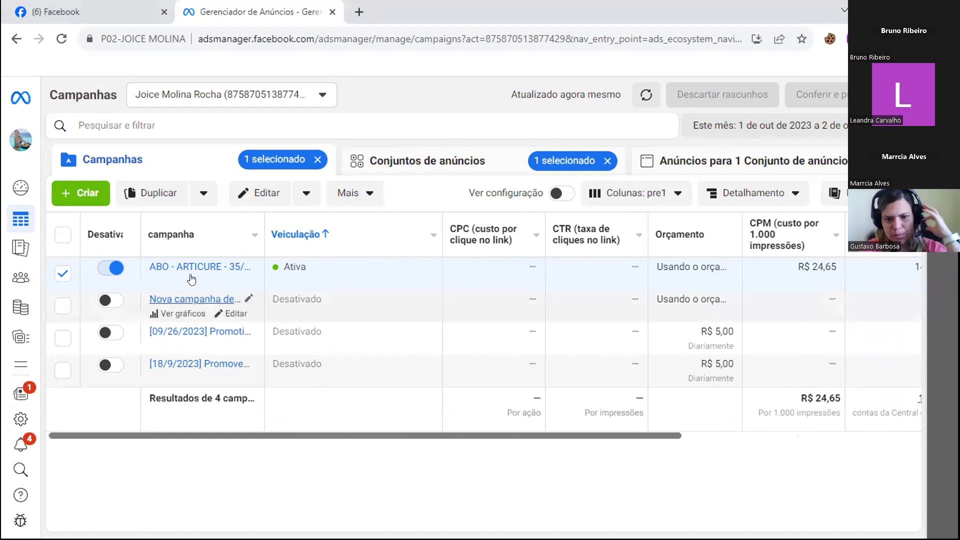
Step: Open the ad sets of the selected ABO - ARTICURE campaign and examine their budget, CPM, reach, impressions, cost per result and spend
click(422, 161)
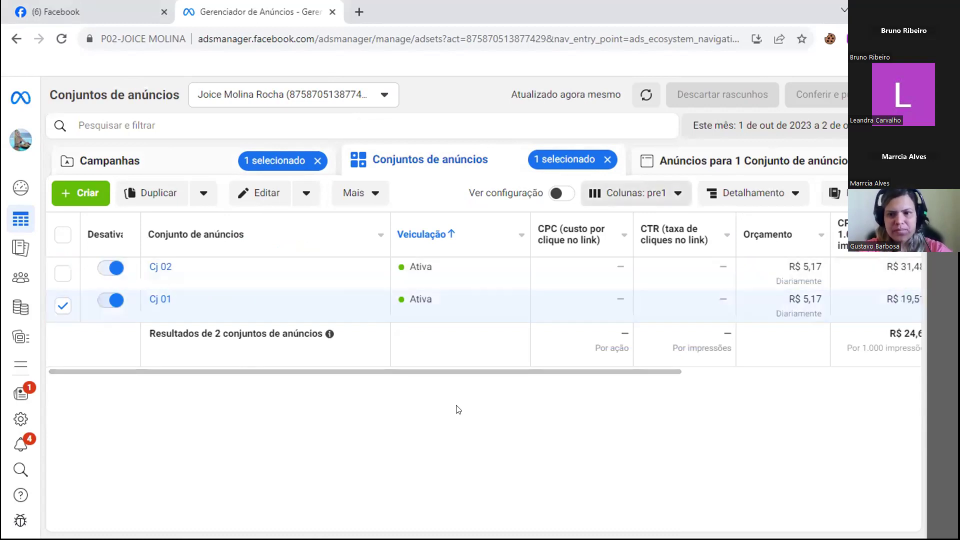
drag(420, 376, 603, 379)
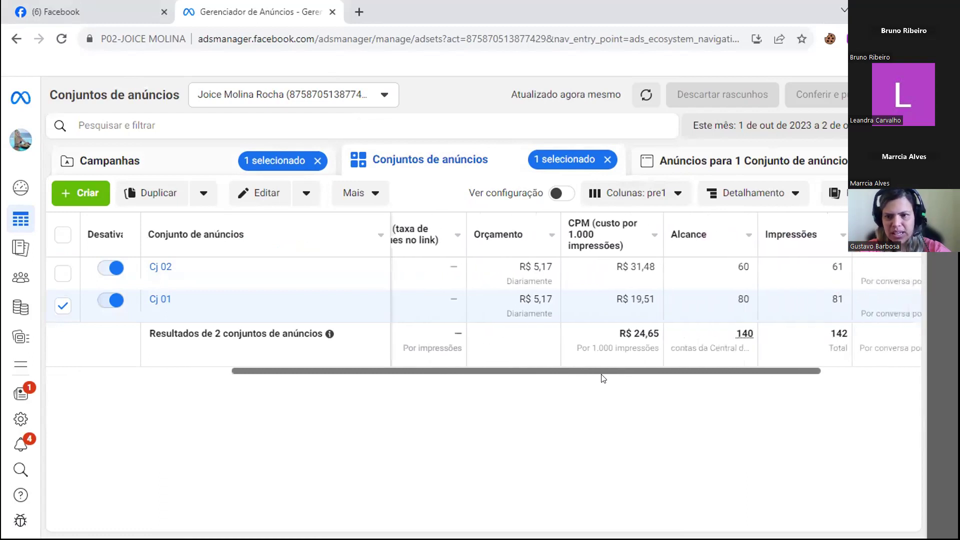
mouse_move(604, 379)
mouse_down()
mouse_move(695, 377)
mouse_move(614, 375)
mouse_up()
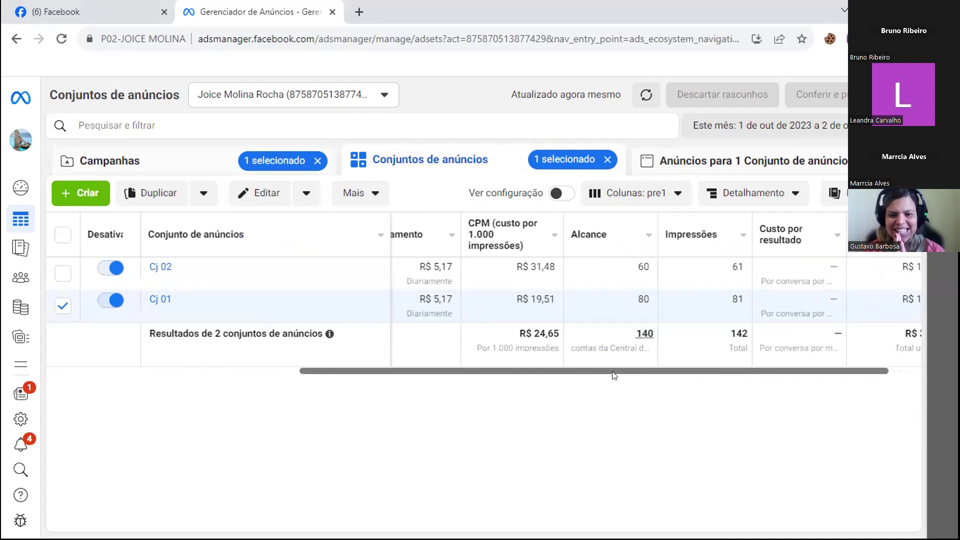
drag(605, 376, 632, 379)
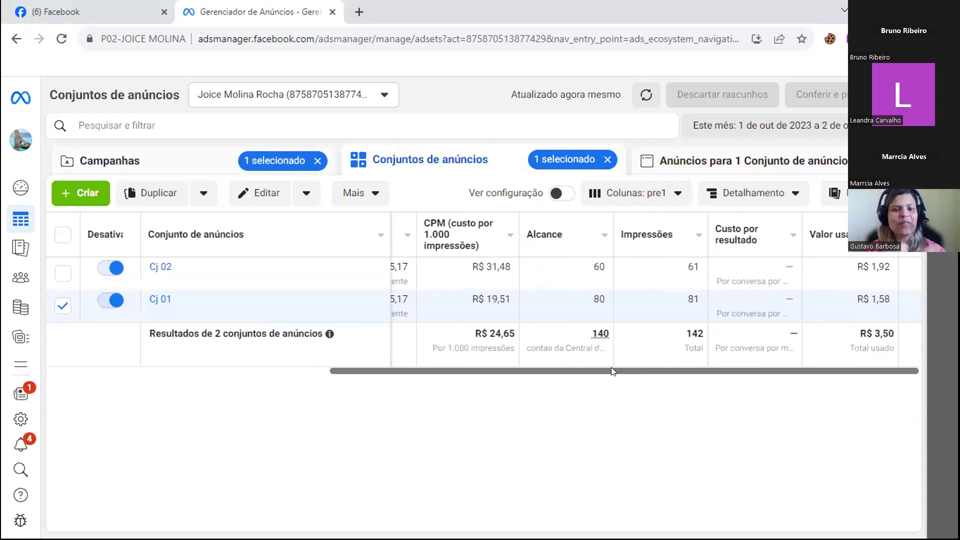
drag(613, 371, 523, 375)
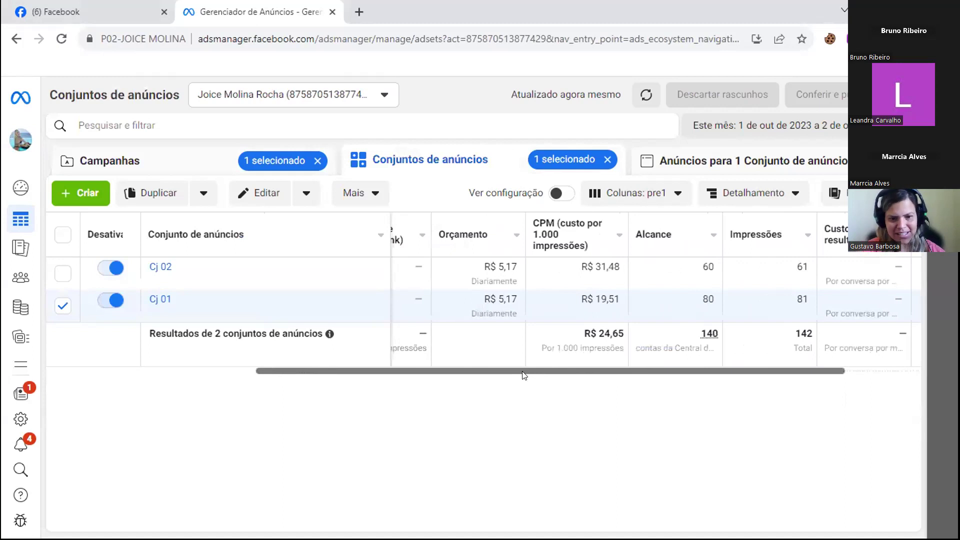
drag(523, 374, 365, 367)
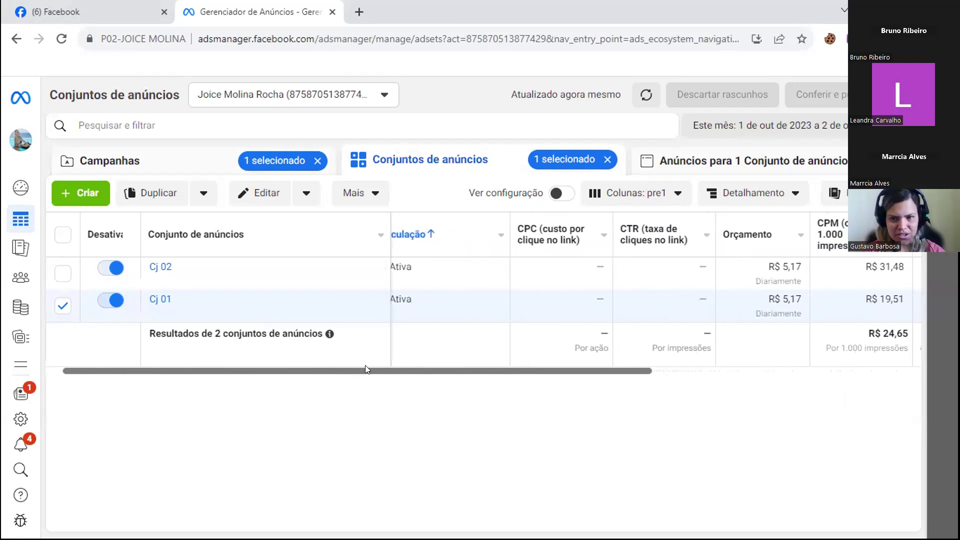
drag(365, 369, 353, 369)
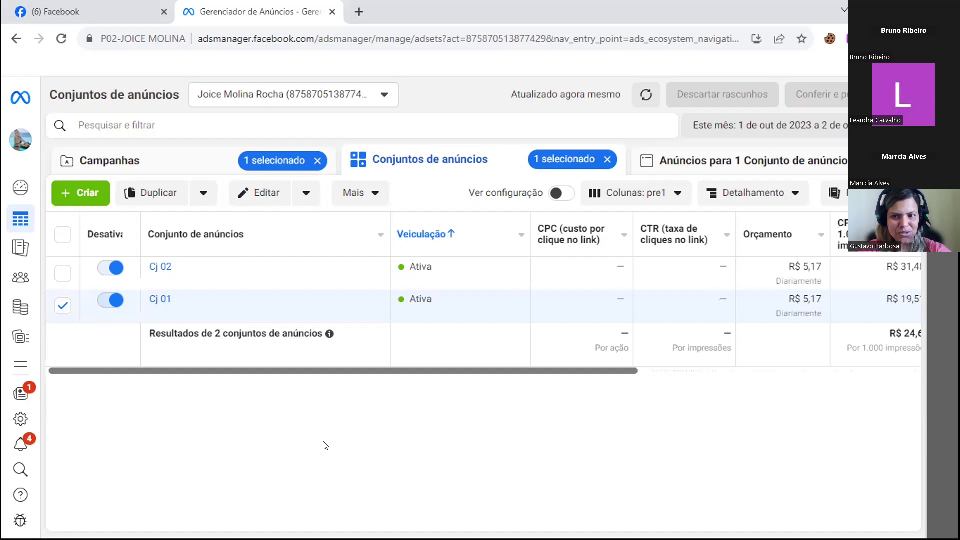
drag(339, 371, 377, 375)
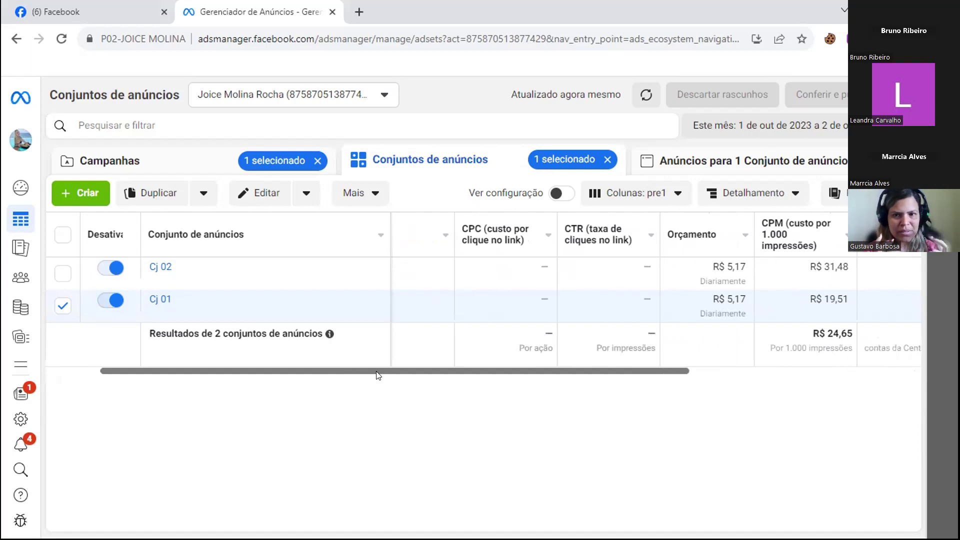
Step: Deselect ad set Cj 01 and review the delivery, CPC, CTR, budget and CPM columns of both ad sets
click(59, 307)
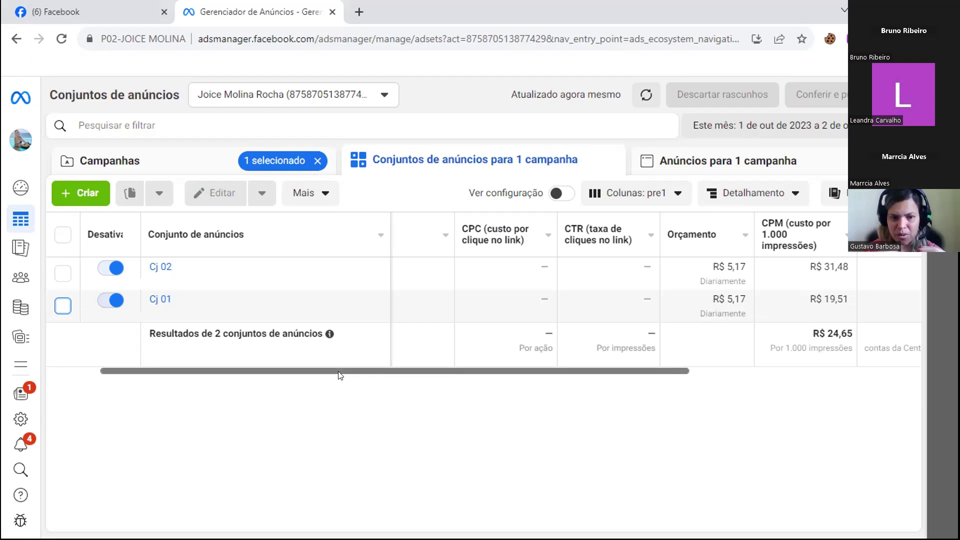
drag(338, 374, 351, 376)
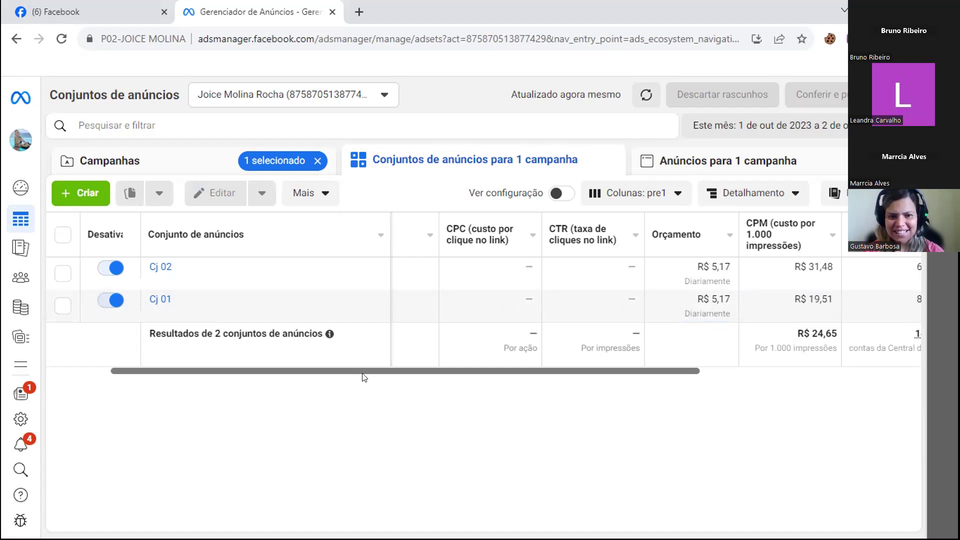
drag(368, 373, 295, 369)
right_click(296, 369)
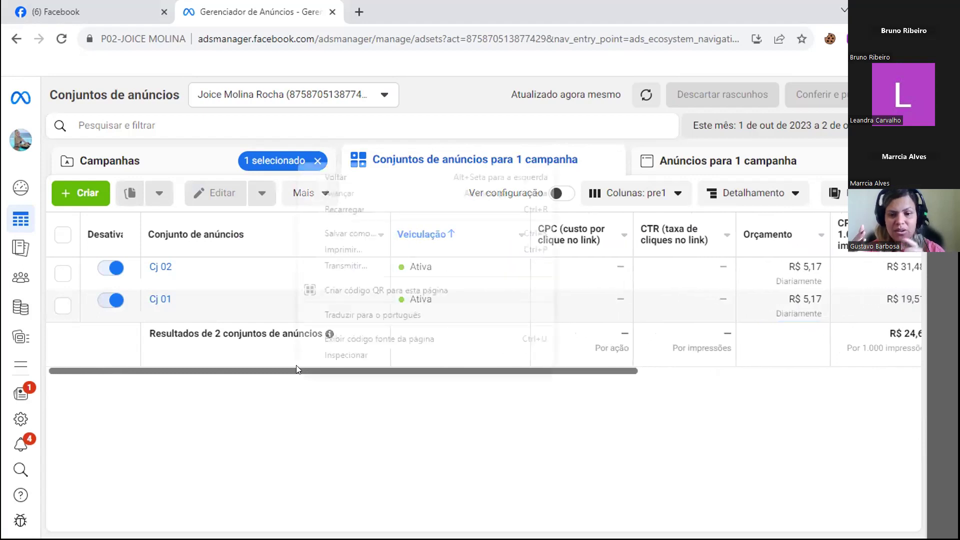
click(363, 424)
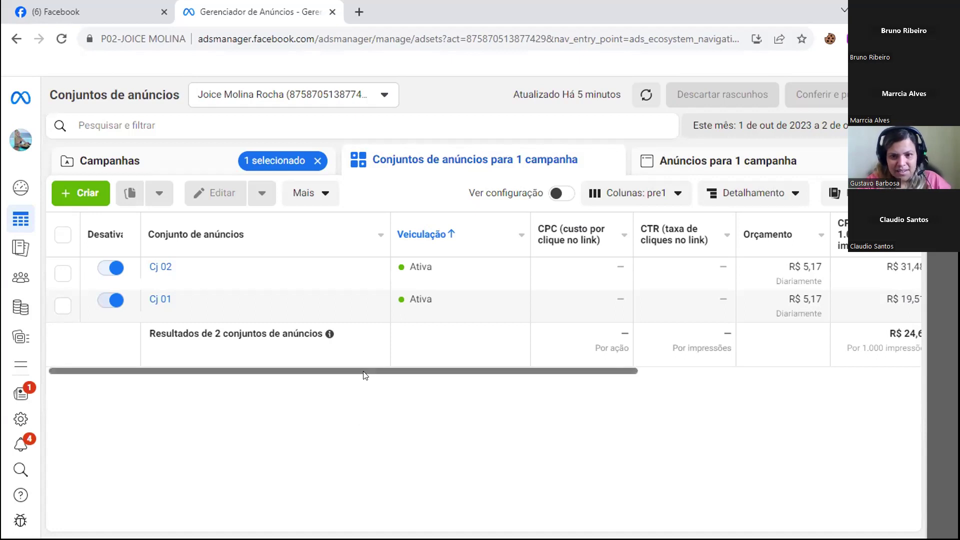
drag(363, 375, 412, 375)
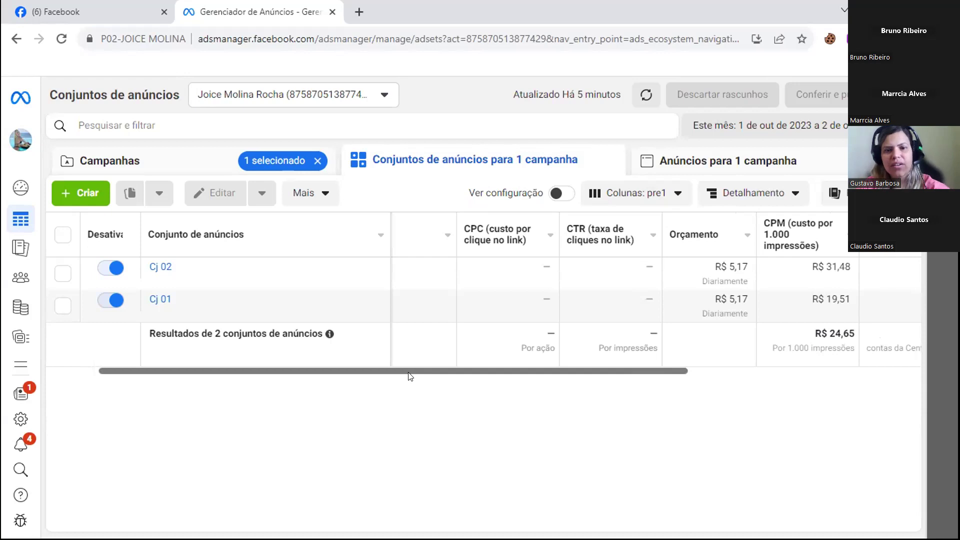
drag(410, 376, 449, 378)
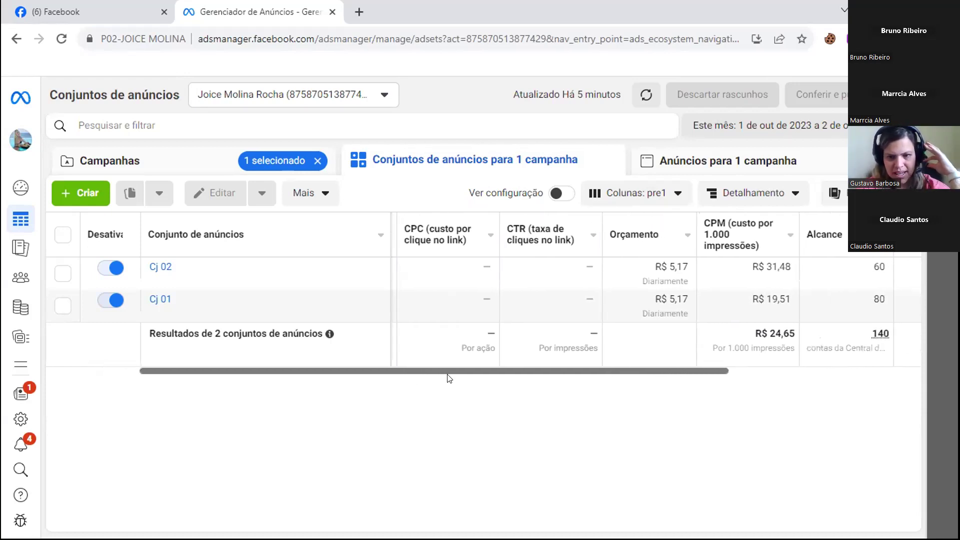
drag(449, 378, 456, 357)
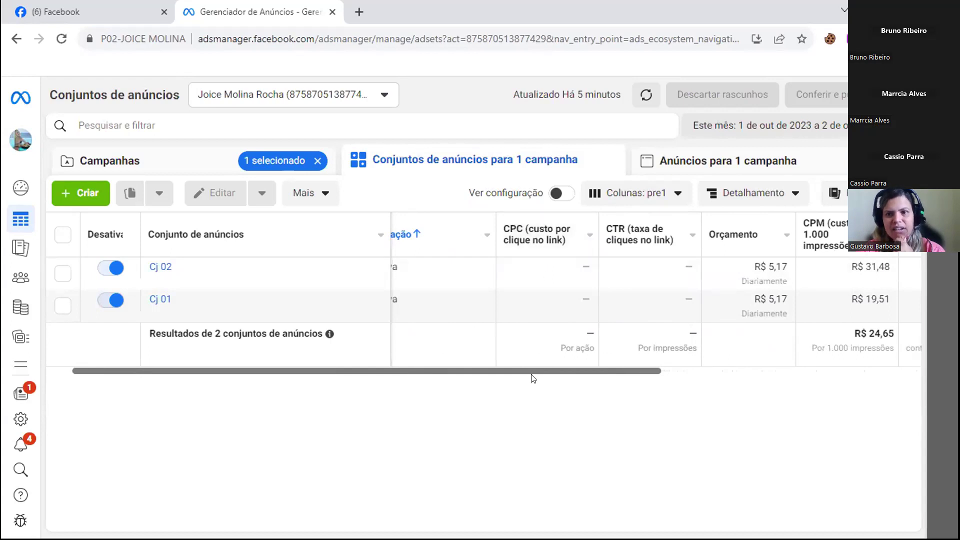
drag(520, 373, 501, 370)
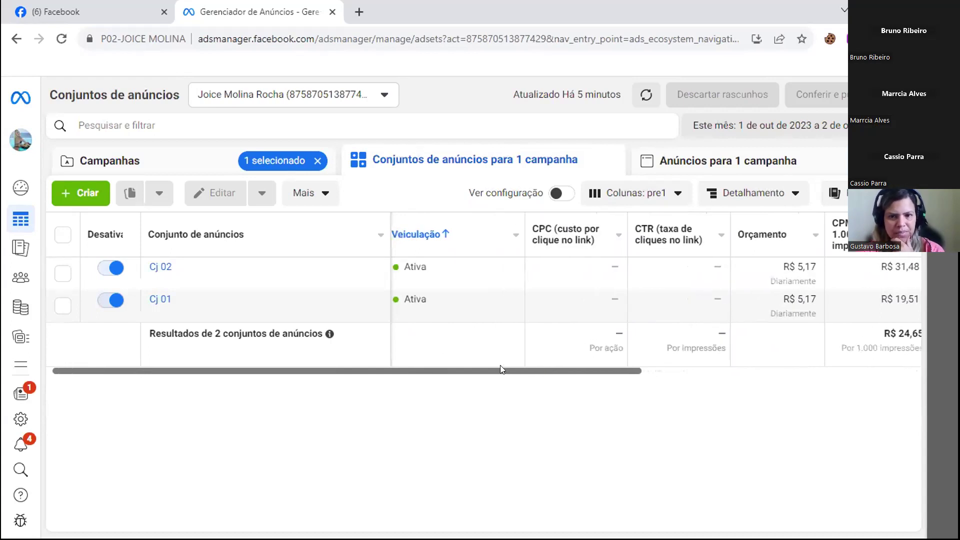
Step: Switch the ad sets table to the Desempenho e cliques column preset
click(631, 191)
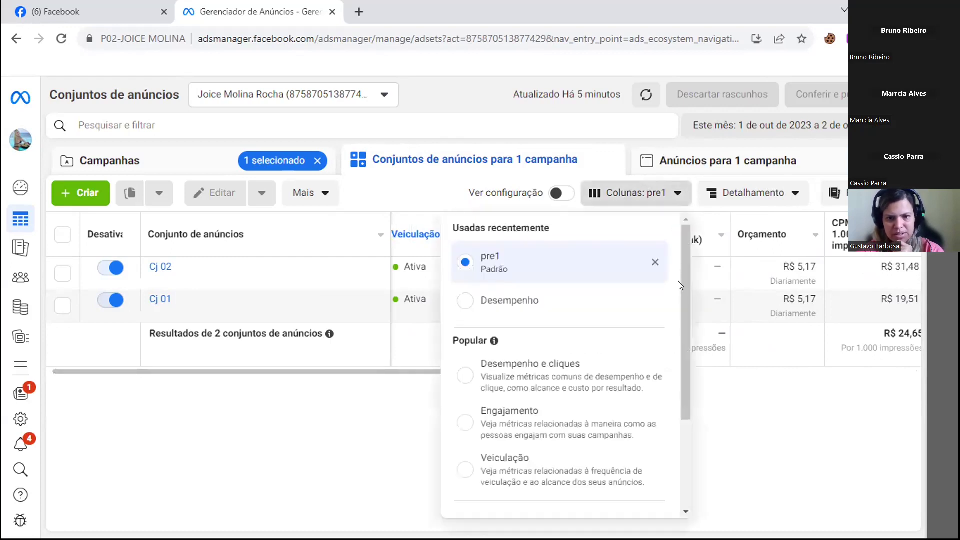
drag(683, 284, 682, 352)
click(546, 257)
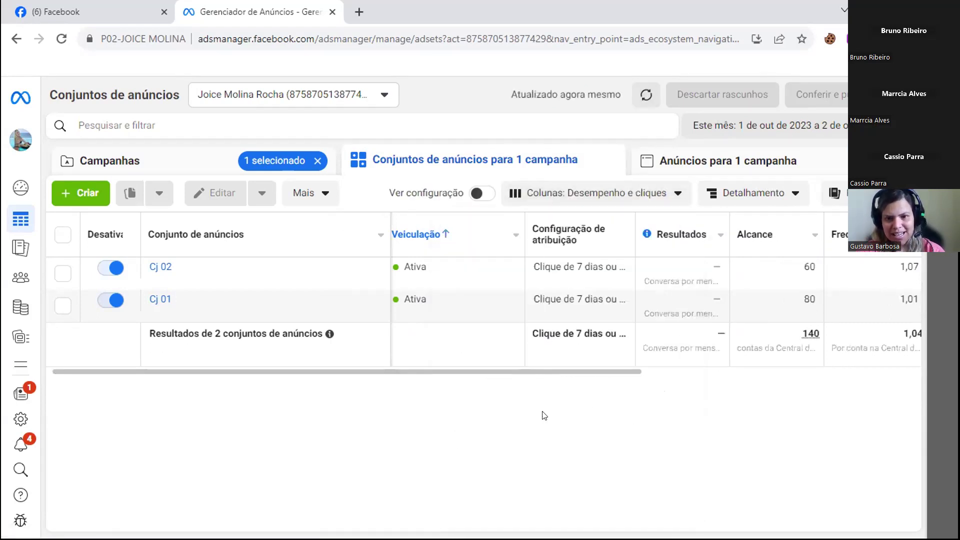
Step: Examine both ad sets' metrics from results and reach through impressions, CPM and link clicks to overall clicks, CTR and CPC
scroll(467, 370, right, 5)
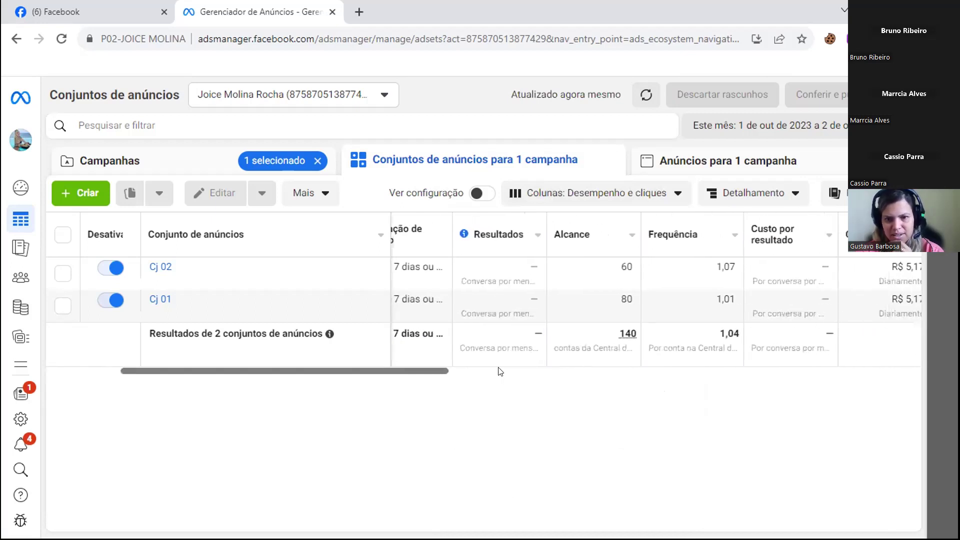
scroll(499, 371, right, 3)
scroll(525, 376, right, 8)
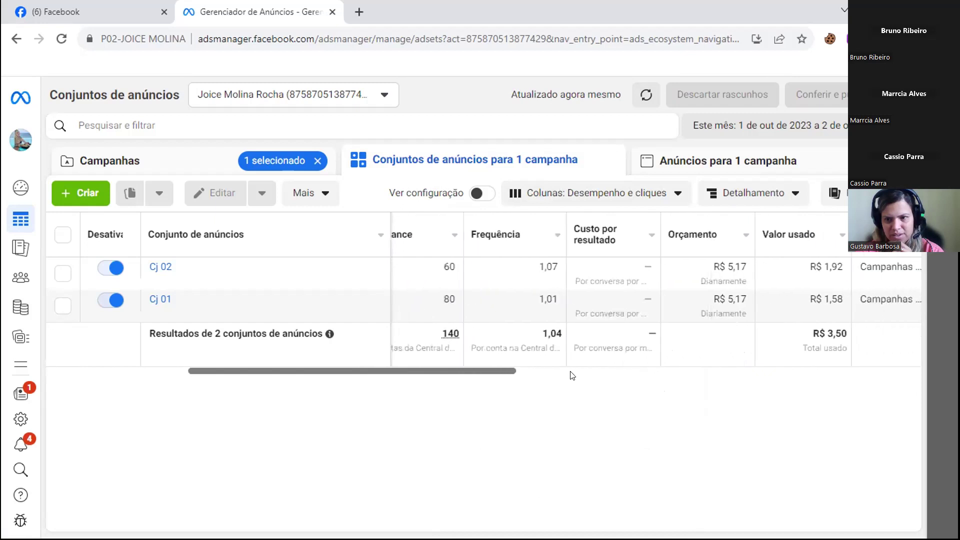
scroll(644, 378, right, 10)
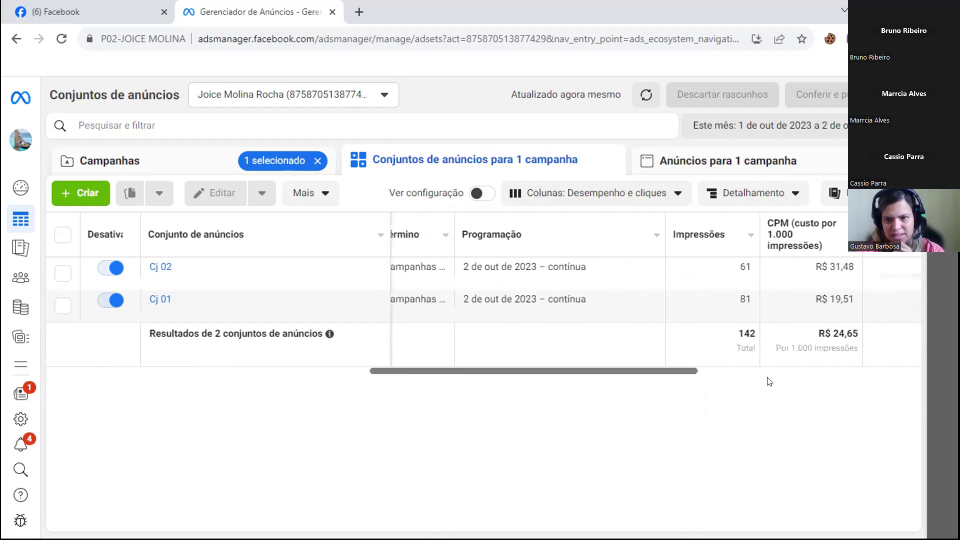
scroll(770, 383, right, 8)
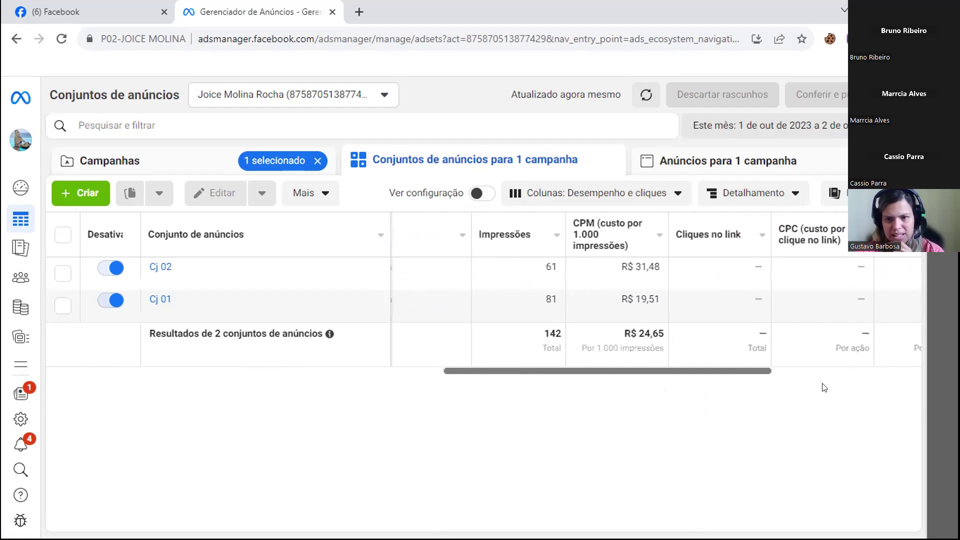
scroll(825, 388, right, 2)
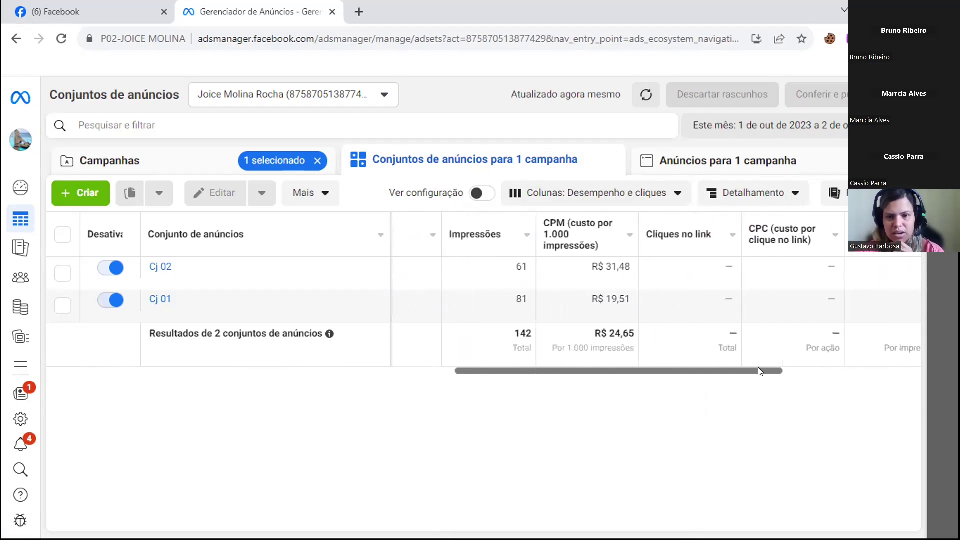
scroll(761, 371, right, 3)
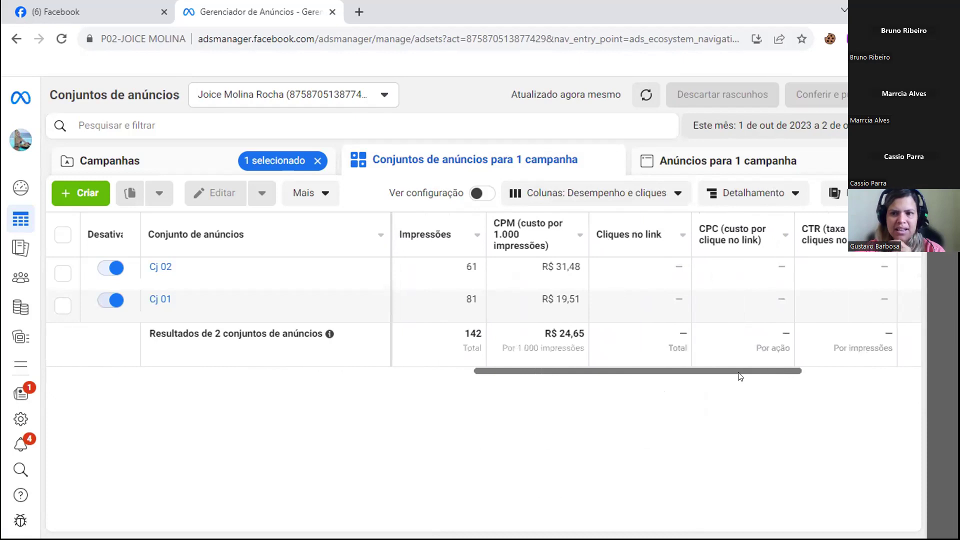
drag(729, 376, 824, 387)
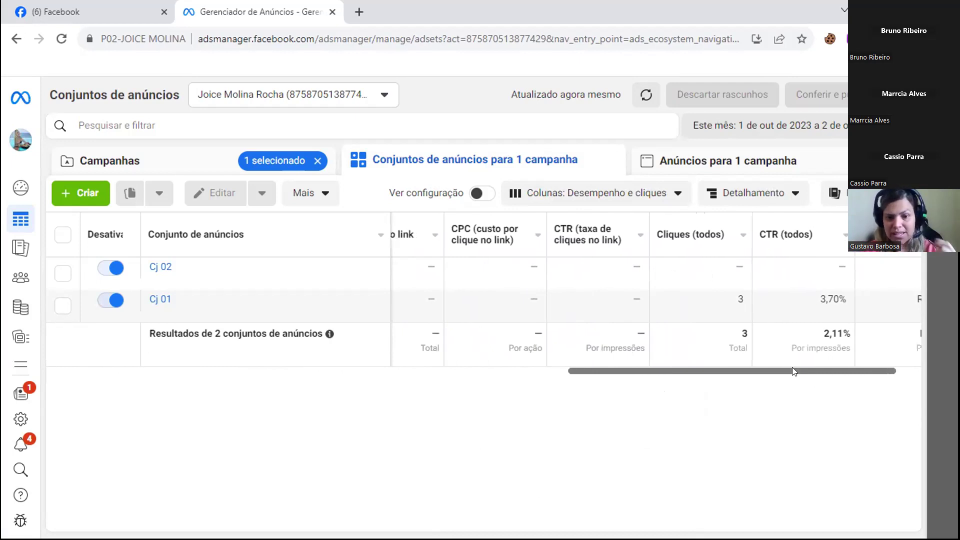
drag(794, 371, 824, 371)
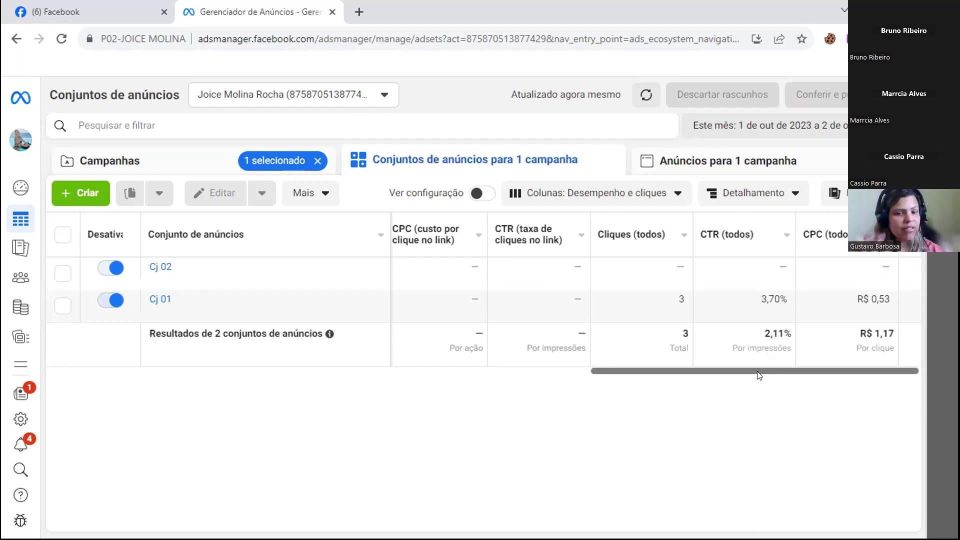
Step: Recheck the ad sets' delivery, attribution setting, results, reach and frequency, along with amount spent, end date and schedule
drag(759, 375, 229, 375)
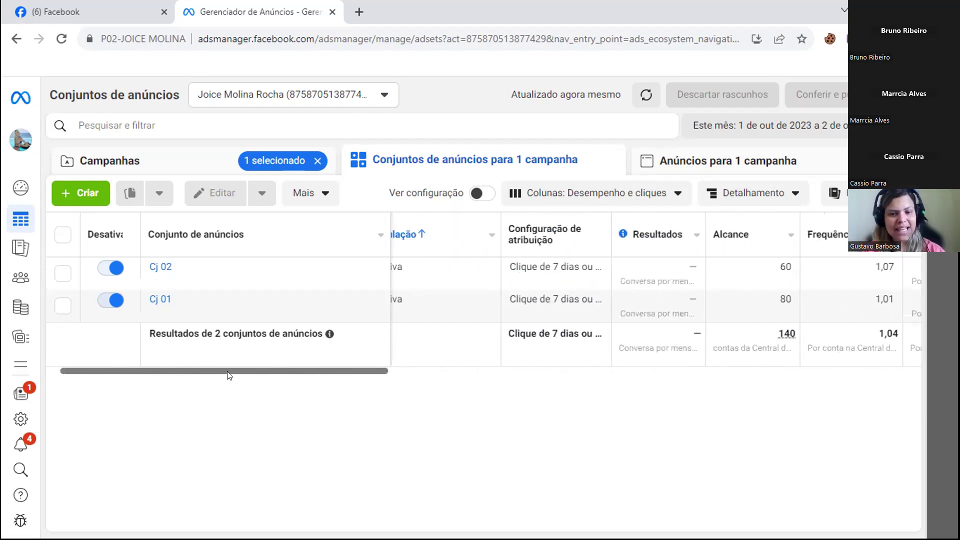
drag(227, 375, 196, 376)
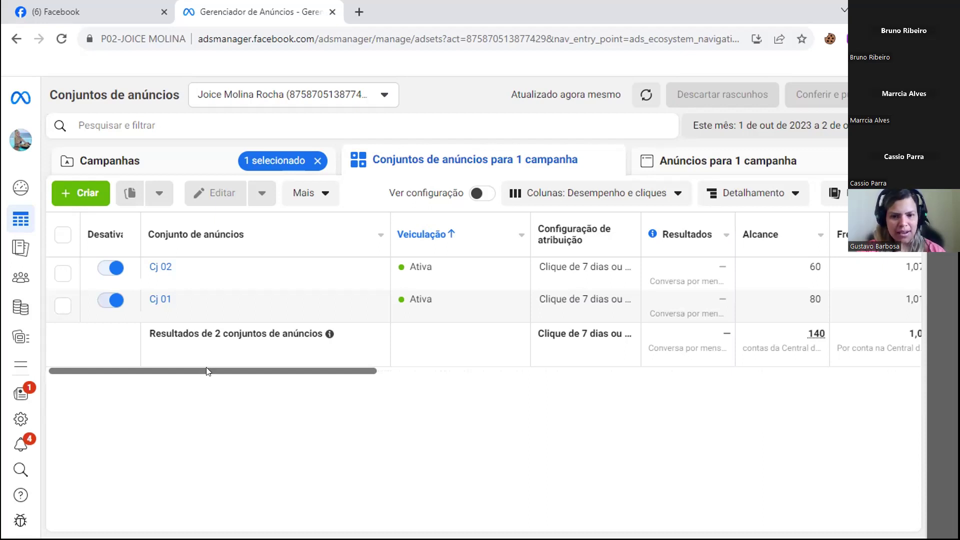
drag(206, 367, 233, 372)
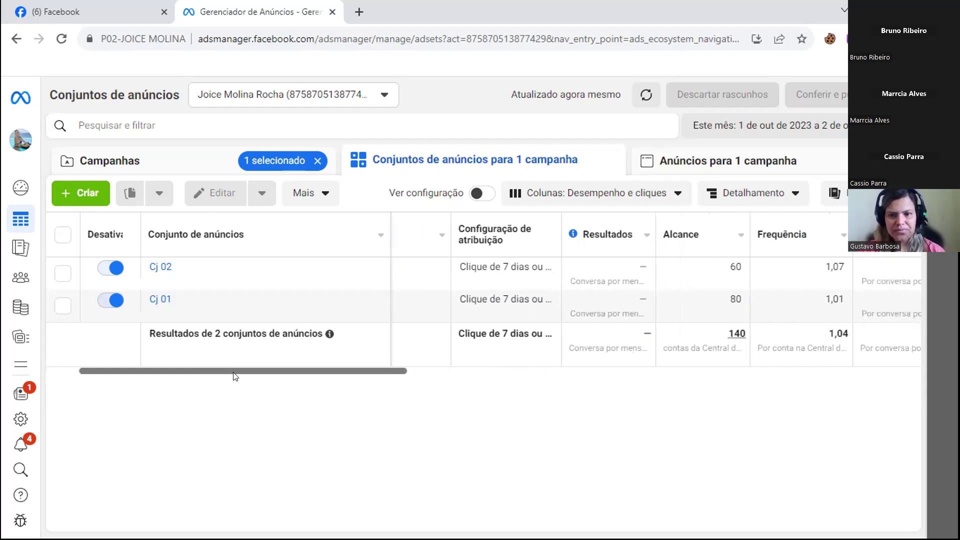
drag(235, 375, 116, 371)
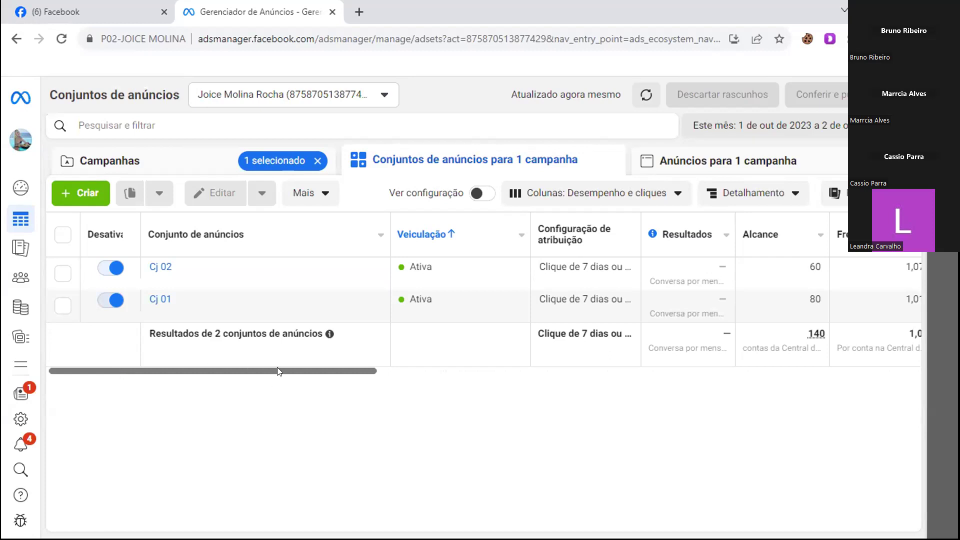
drag(280, 371, 500, 373)
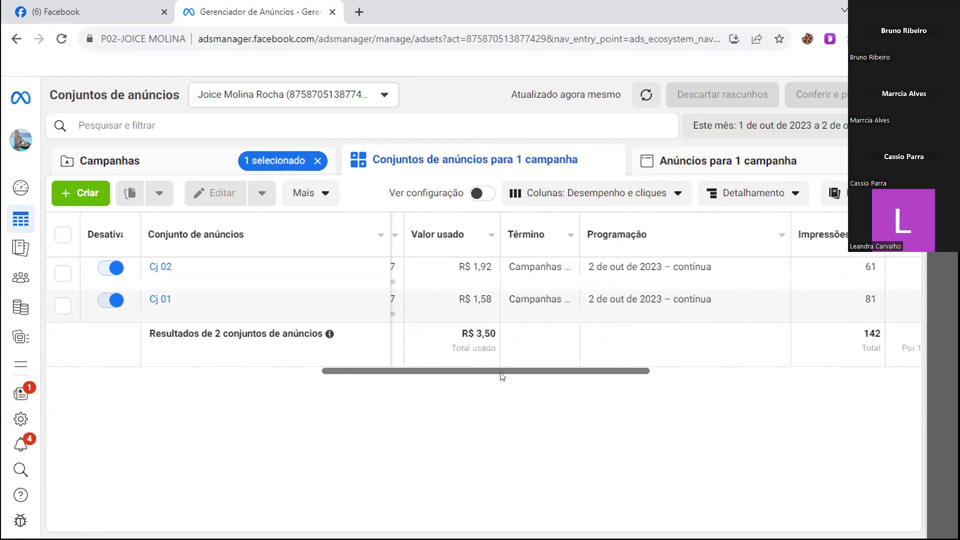
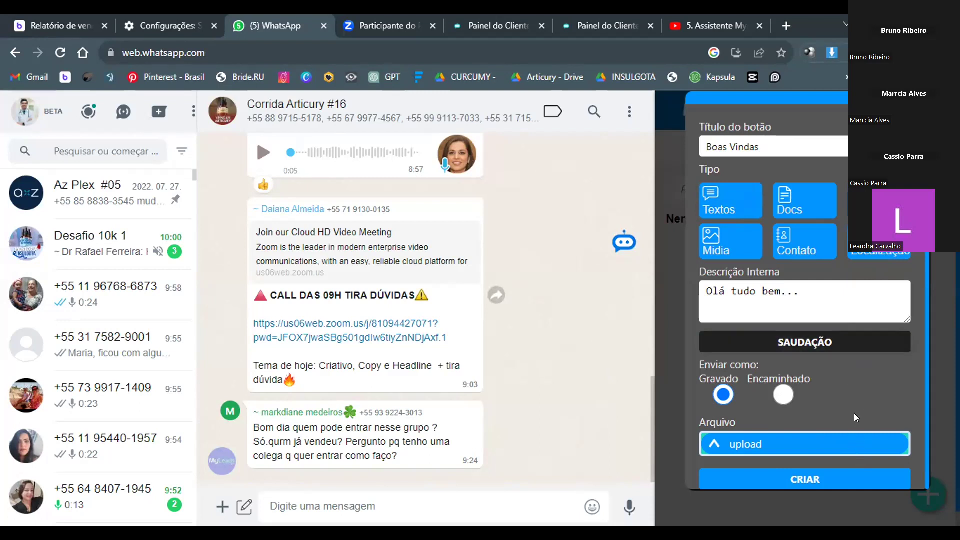
Step: Bring up the Baixar option for the voice message in the Corrida Articury #16 group, then dismiss it
scroll(350, 248, up, 2)
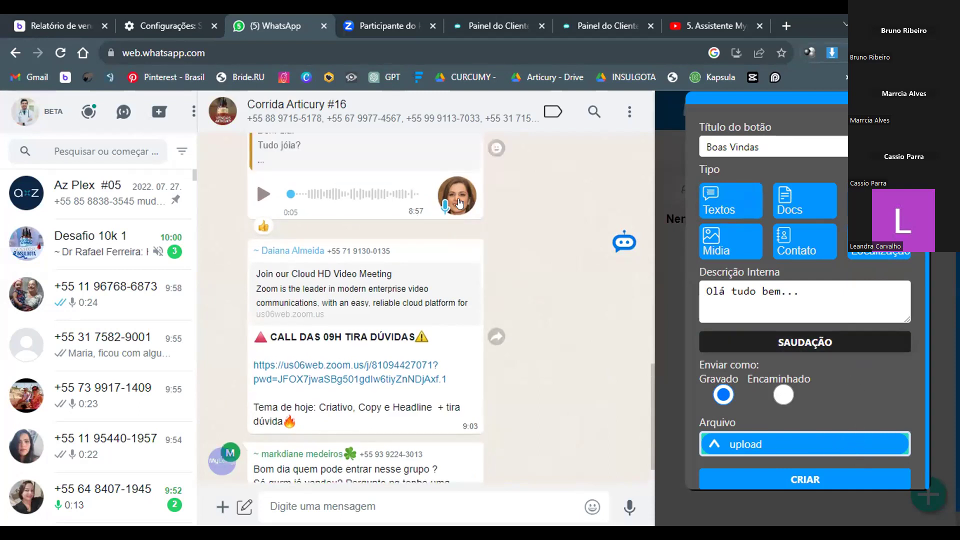
scroll(349, 246, up, 2)
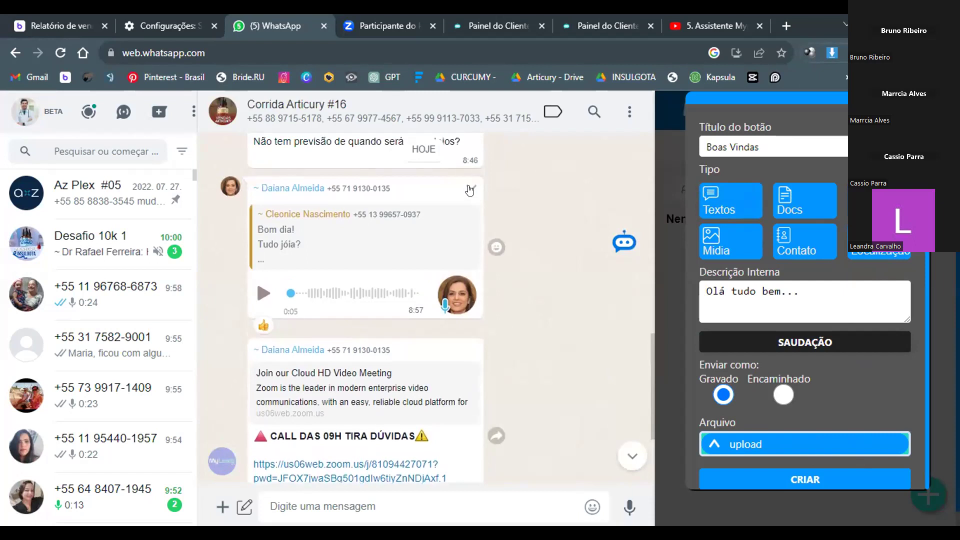
click(471, 190)
click(471, 189)
click(470, 190)
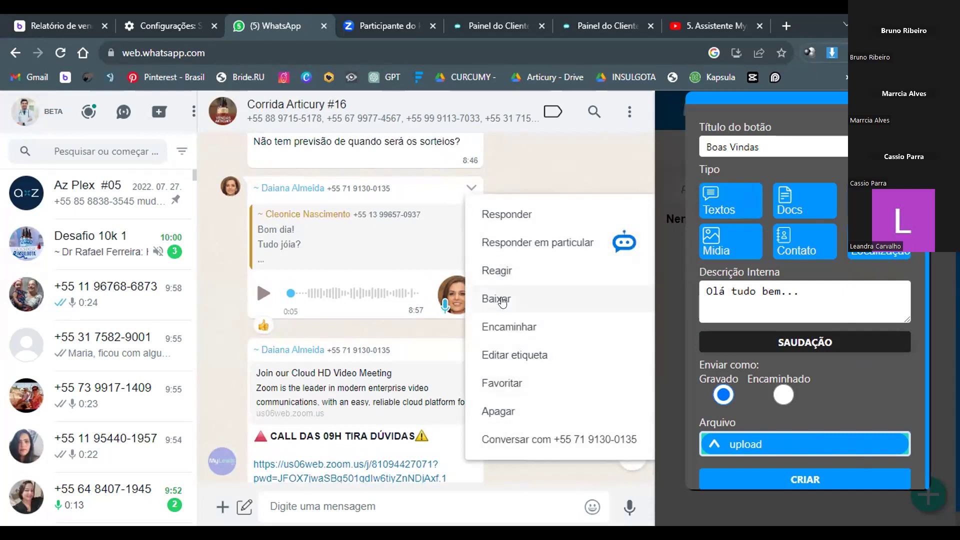
click(555, 172)
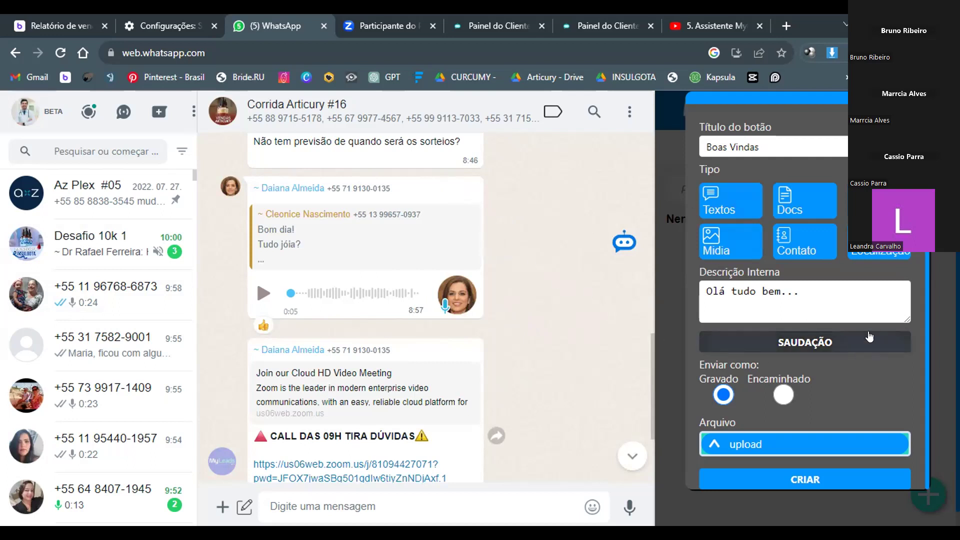
Step: Discard the unfinished Boas Vindas audio button and return to the MyLeads funnel list
click(808, 291)
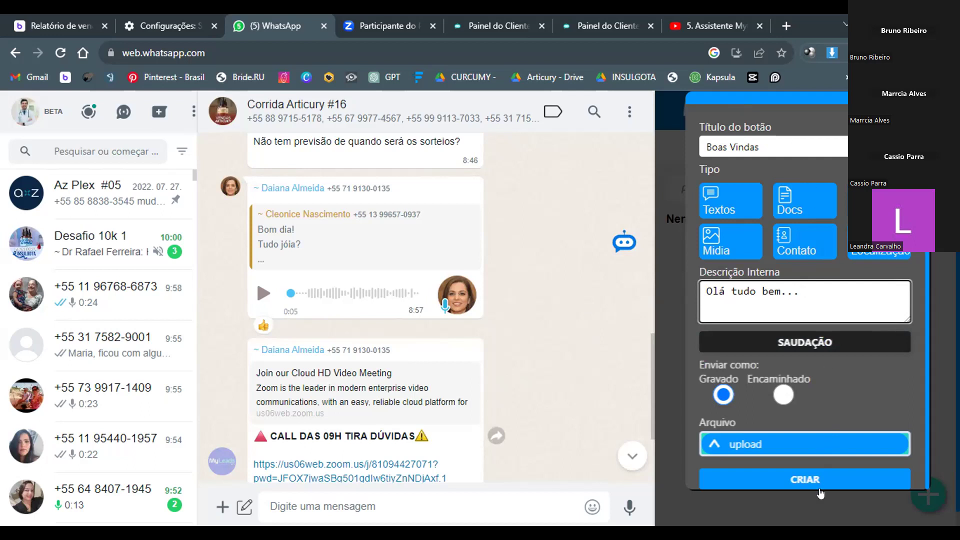
scroll(823, 172, up, 2)
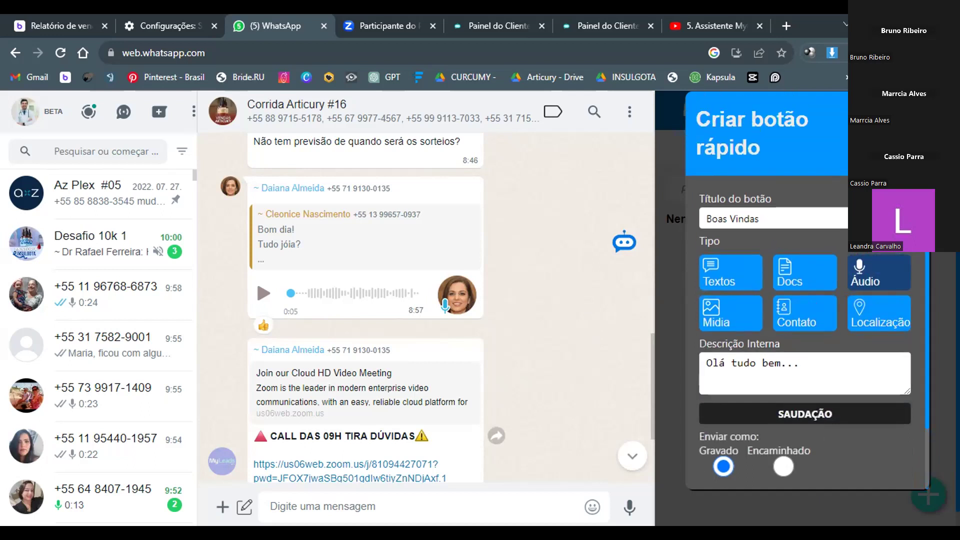
key(Escape)
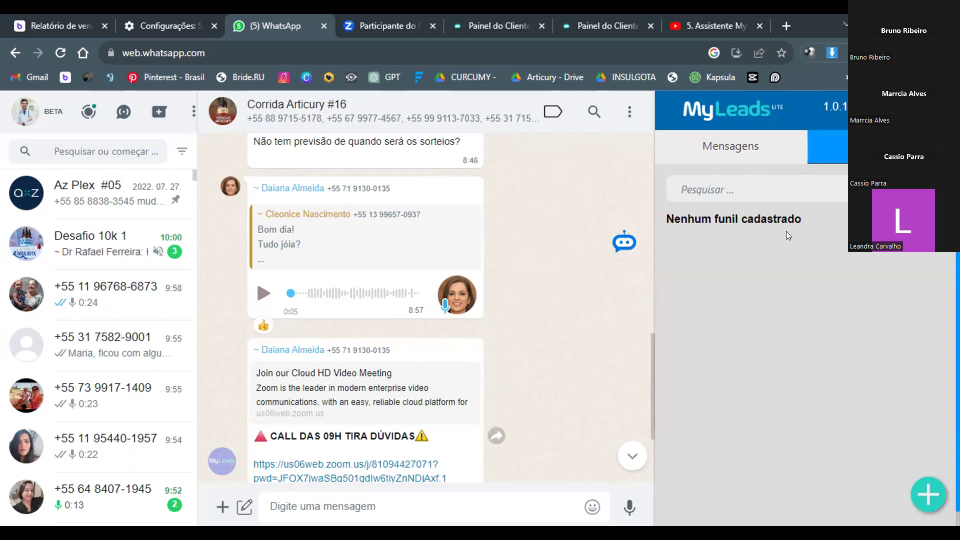
click(769, 158)
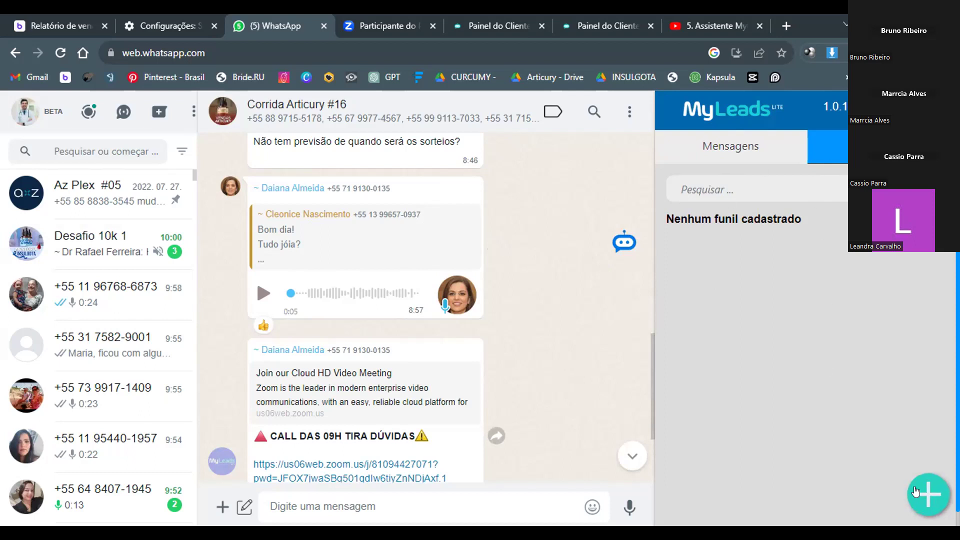
Step: Open a blank quick button form in MyLeads
click(928, 494)
click(899, 383)
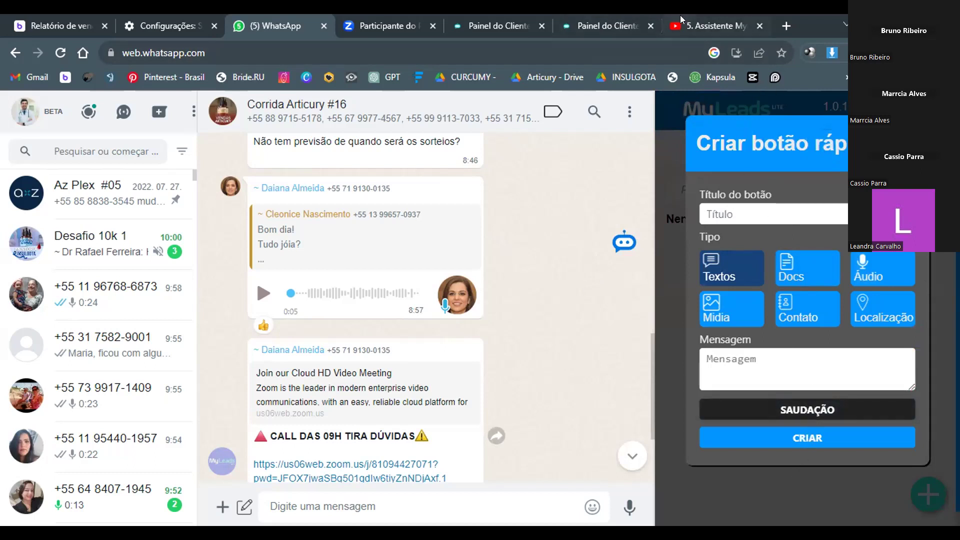
mouse_move(699, 18)
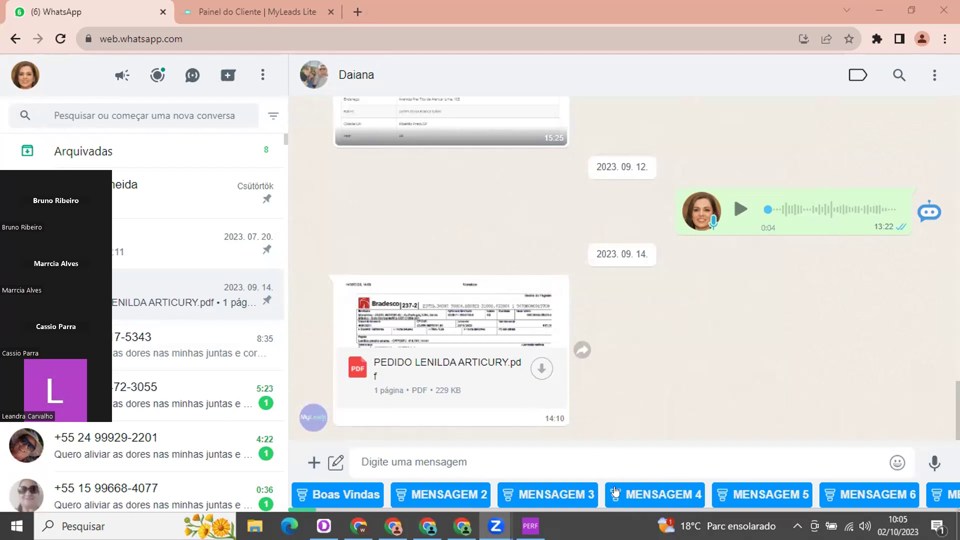
Step: Filter the quick buttons by CNPJ in the pinned chat's message box and clear the text again
click(514, 455)
text(CNJ)
key(BackSpace)
text(PJ)
key(BackSpace)
key(BackSpace)
key(BackSpace)
key(BackSpace)
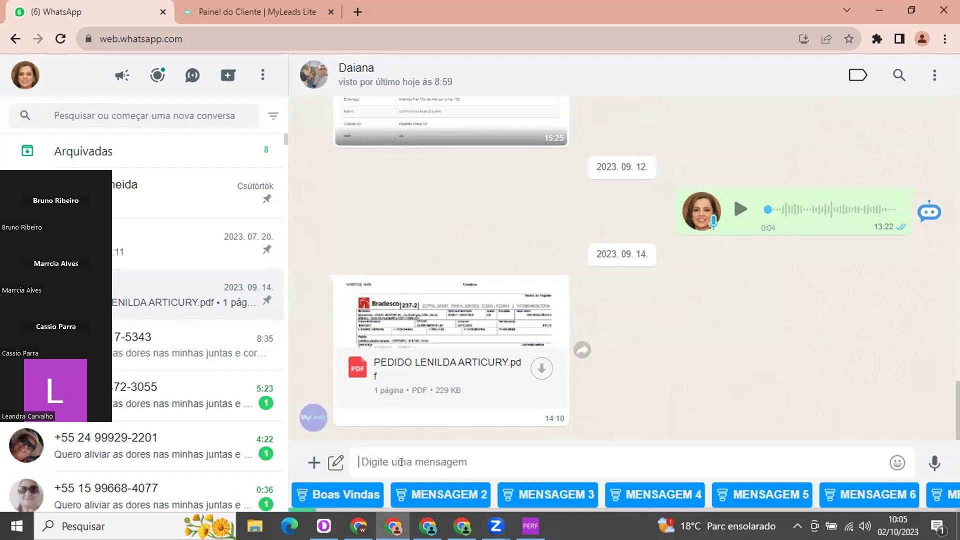
Step: Send the Boas Vindas funnel to the unread chat received at 5:23
click(201, 411)
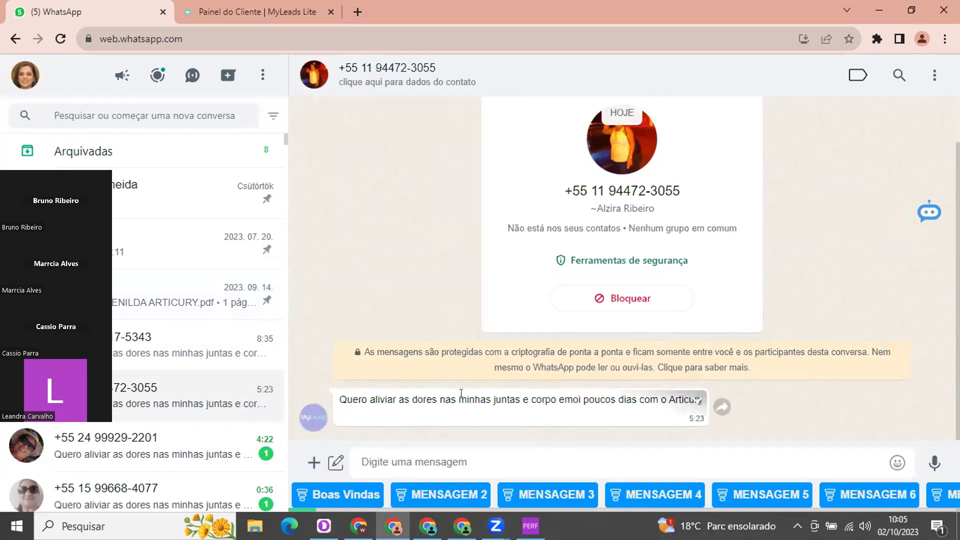
click(346, 495)
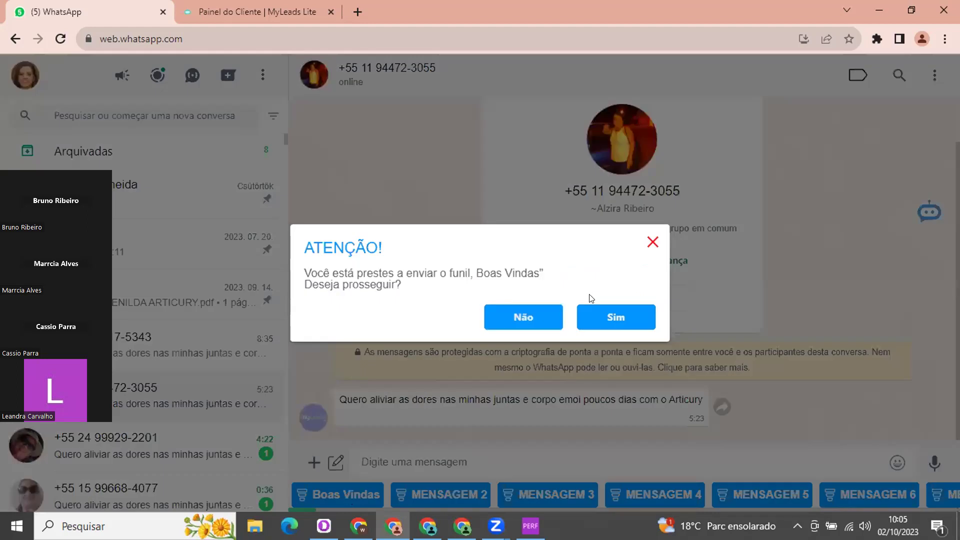
click(614, 314)
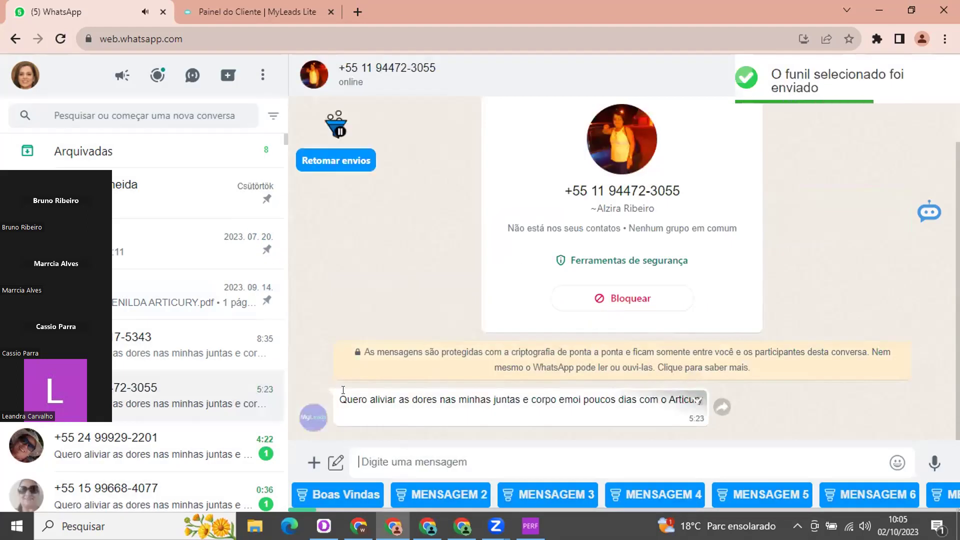
Step: Send the Boas Vindas funnel to the unread chat received at 4:22
click(211, 448)
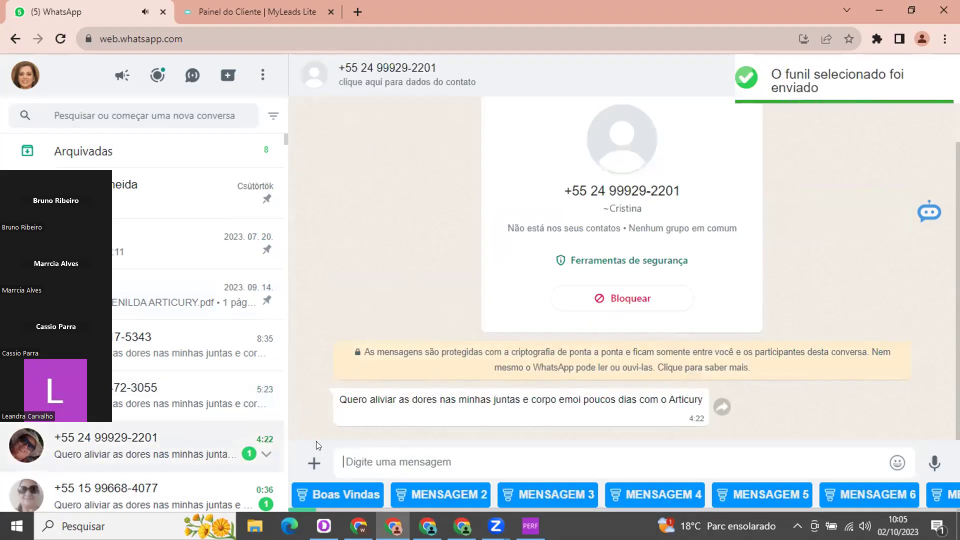
click(351, 495)
click(626, 321)
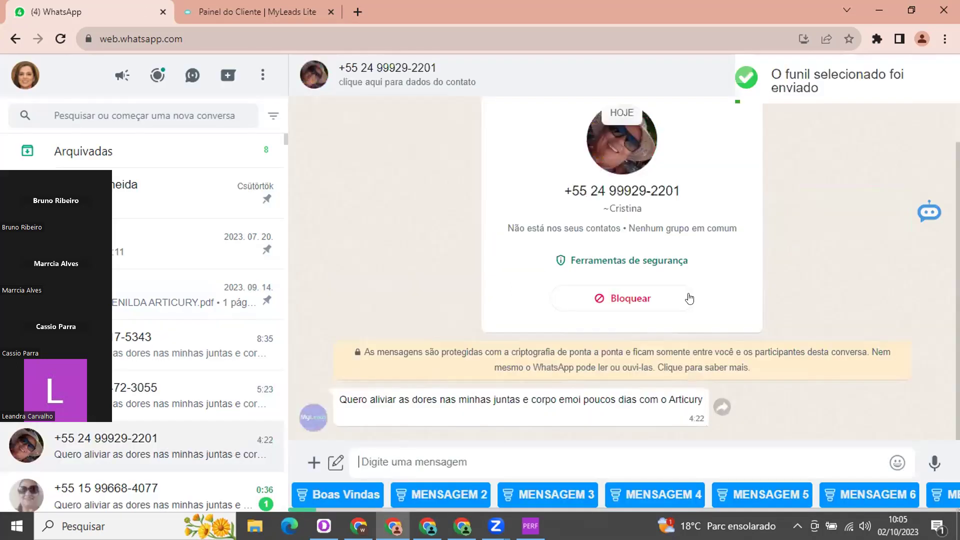
Step: View the saved messages and the funnels with their durations in MyLeads, then hide the extension again
click(929, 211)
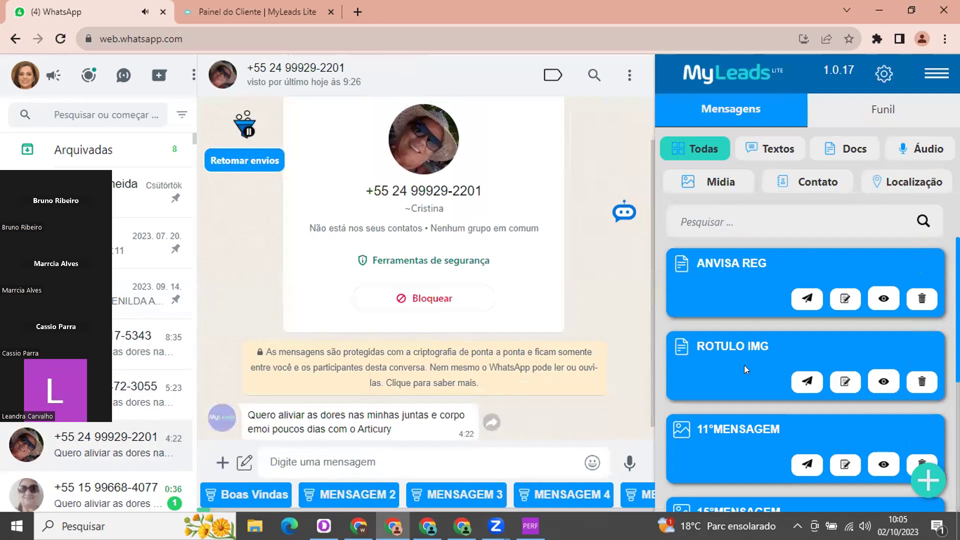
click(881, 108)
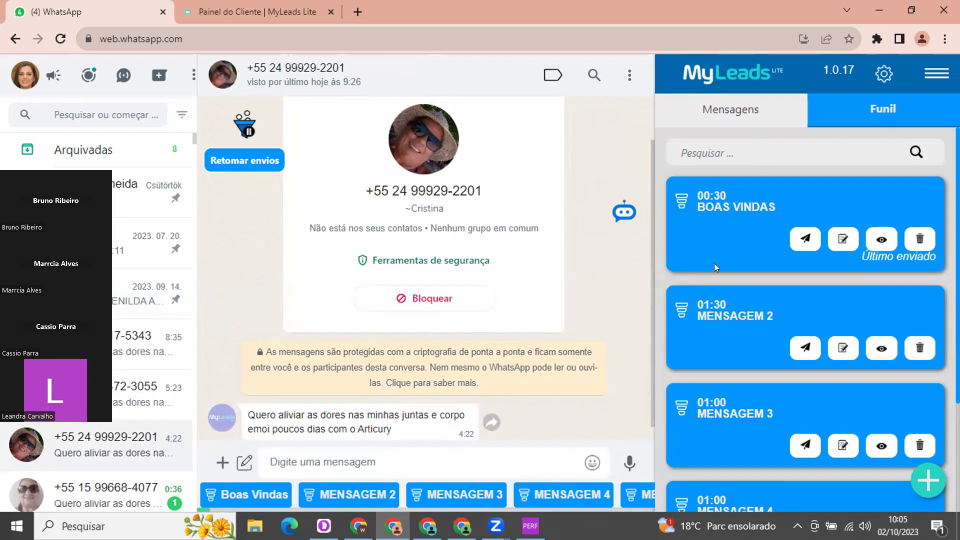
click(617, 210)
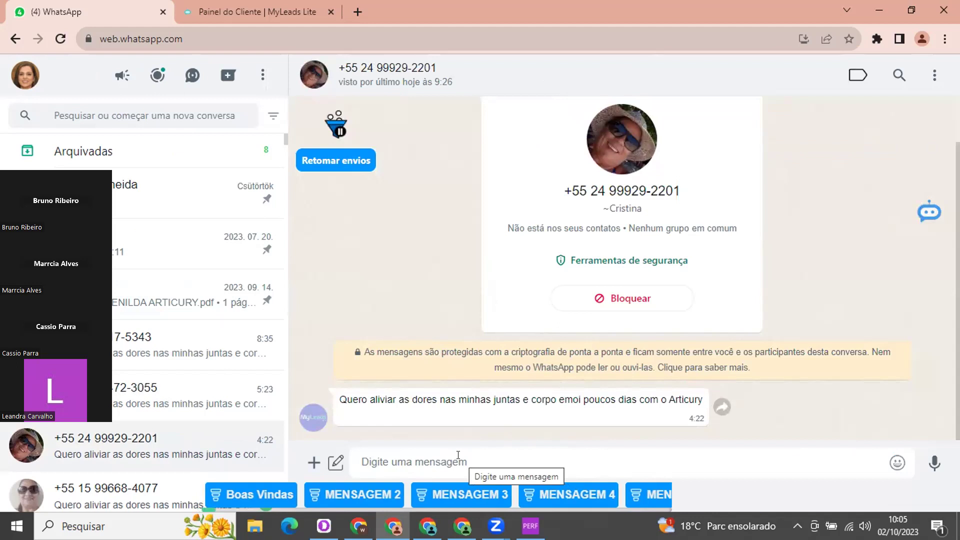
Step: Filter the quick buttons by FOTO in the message box, clear the text and look through the numbered message buttons
click(443, 459)
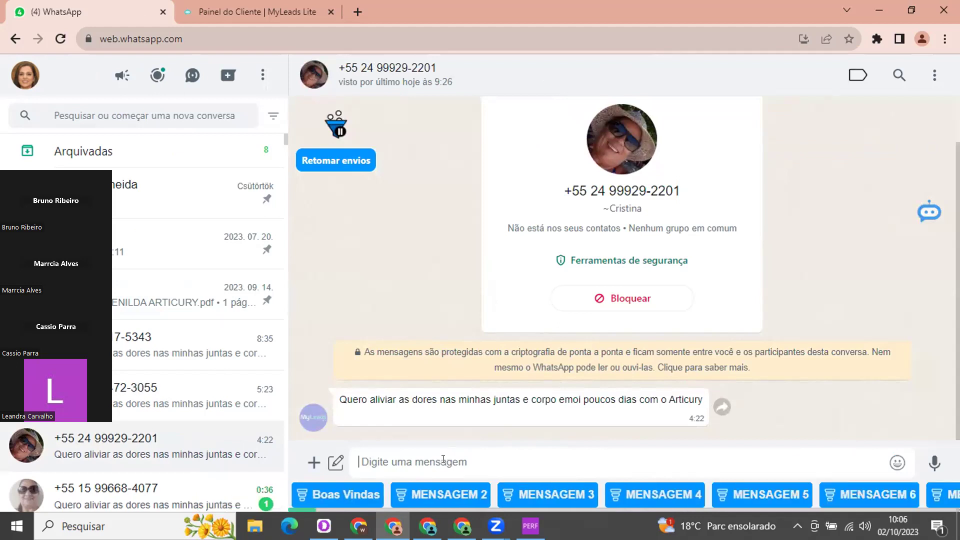
text(FOTO)
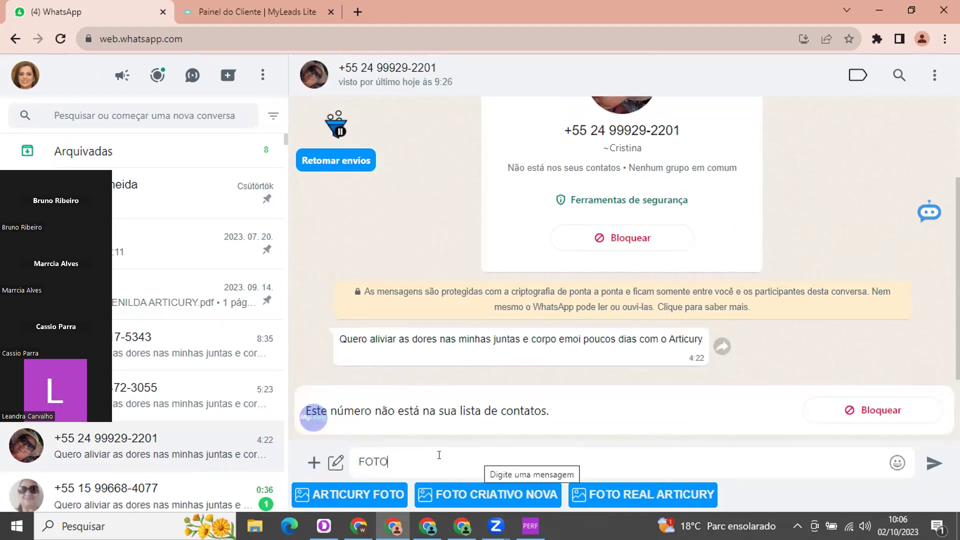
key(BackSpace)
key(BackSpace)
key(BackSpace)
key(BackSpace)
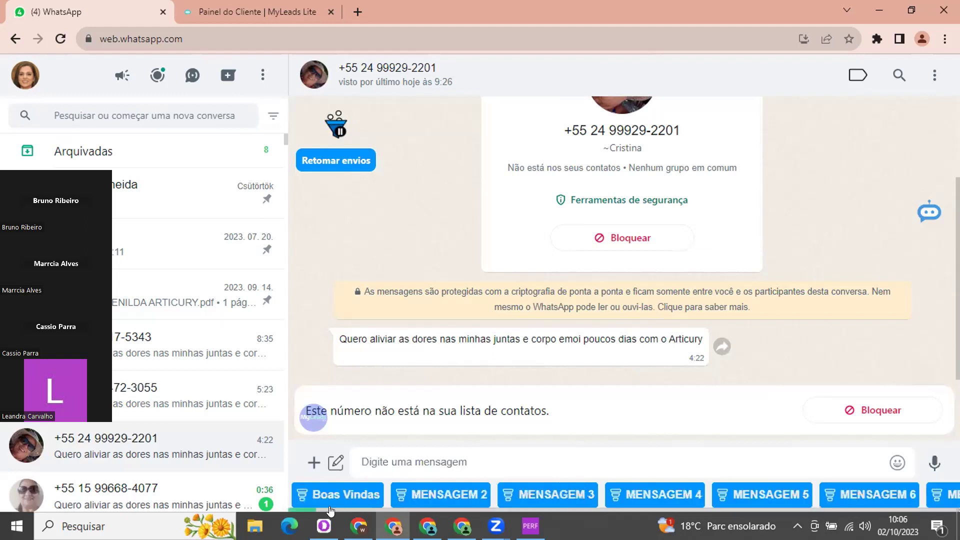
mouse_move(305, 510)
mouse_down()
mouse_move(781, 497)
mouse_move(845, 512)
mouse_move(959, 510)
mouse_move(314, 507)
mouse_up()
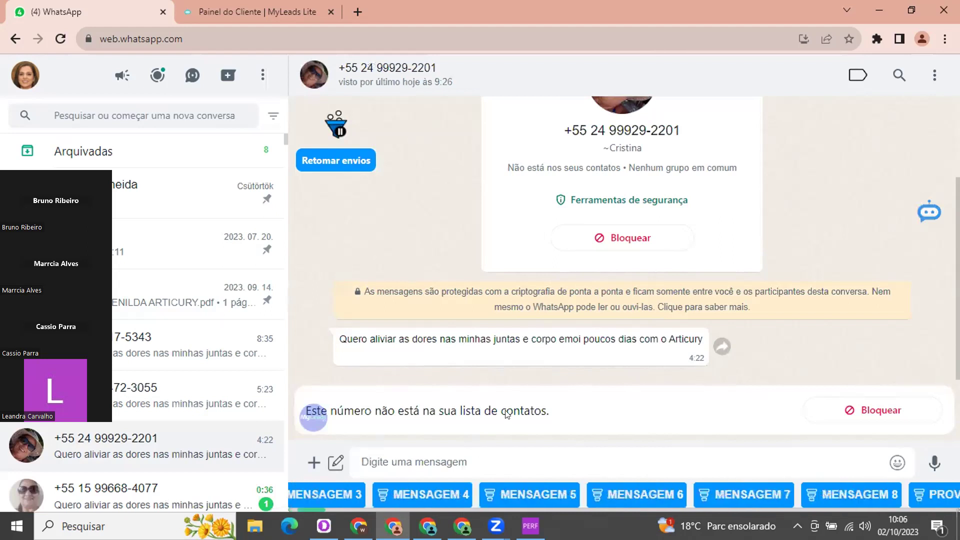
Step: Change the MyLeads theme to Colorido in the general settings
click(929, 213)
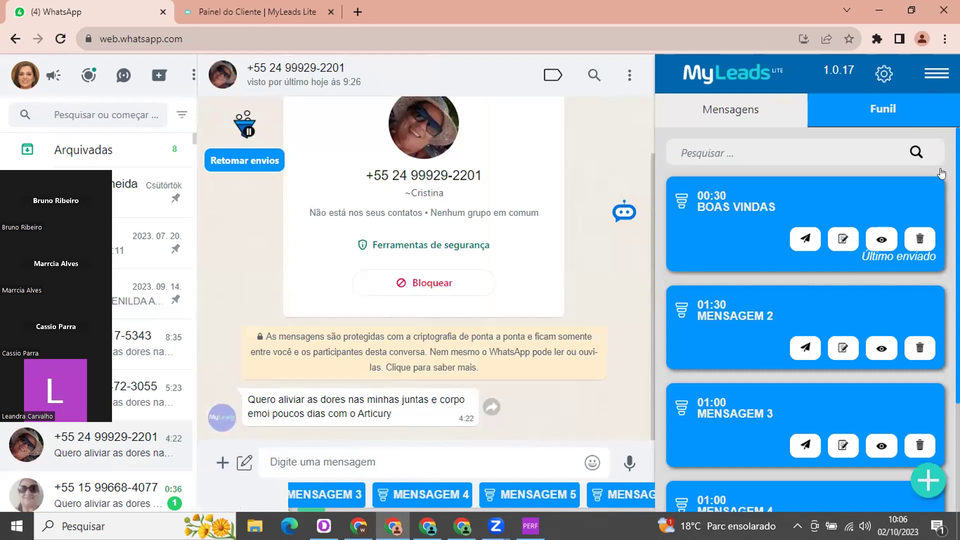
click(939, 75)
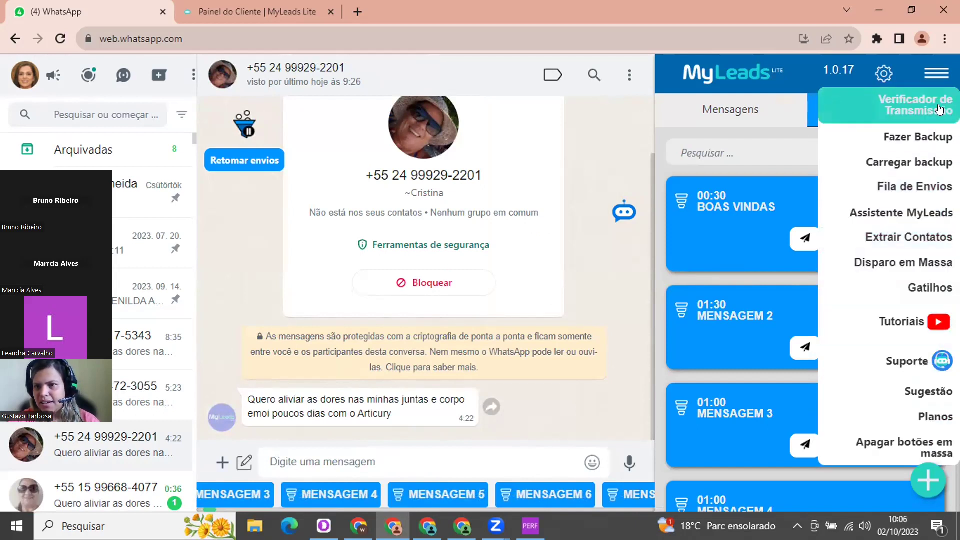
click(883, 74)
click(883, 74)
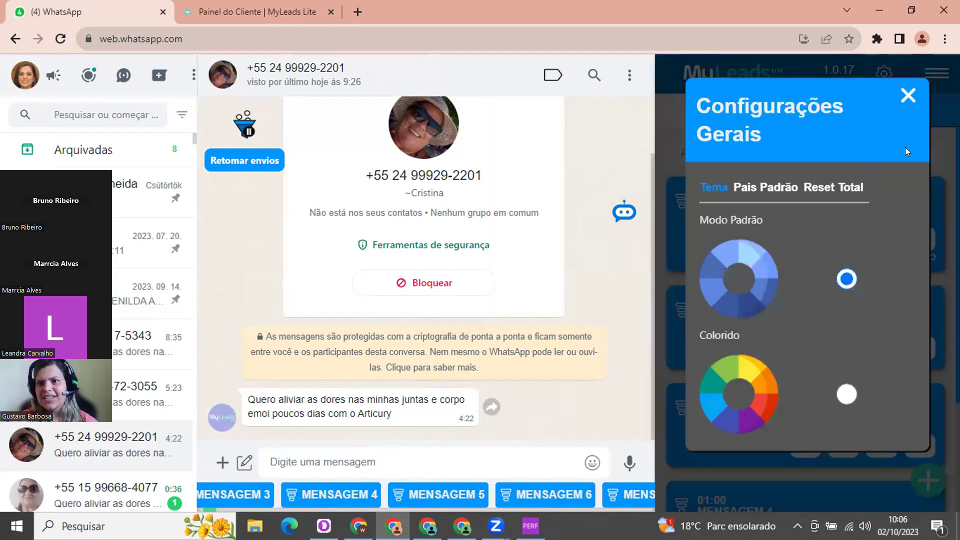
click(846, 395)
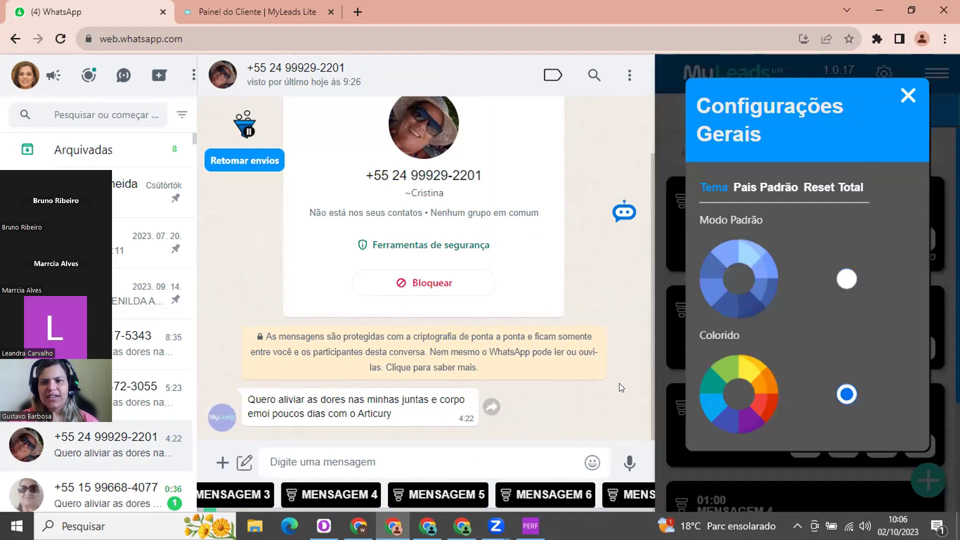
click(908, 97)
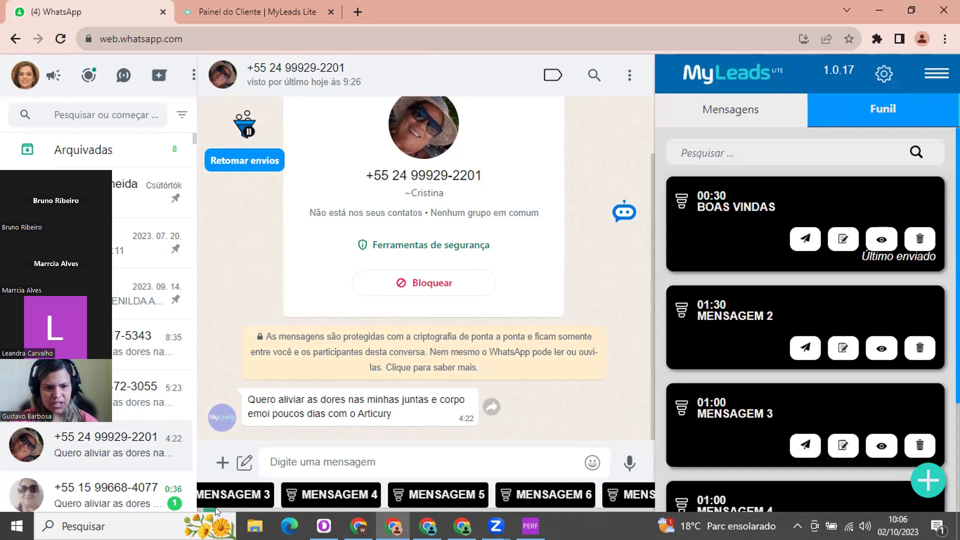
Step: Examine the colours of the funnel, document, image and audio quick buttons below the message box
drag(217, 508, 234, 508)
scroll(247, 507, right, 5)
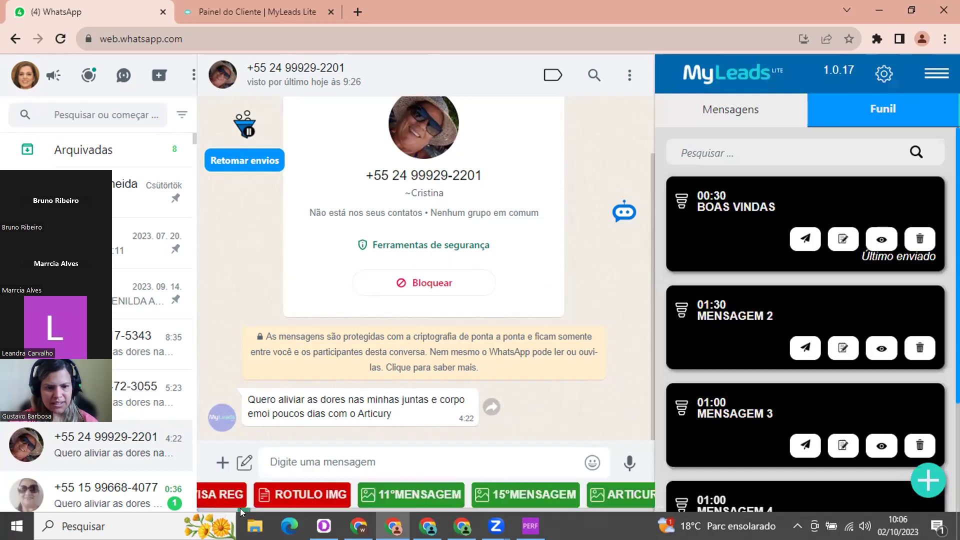
scroll(240, 508, left, 2)
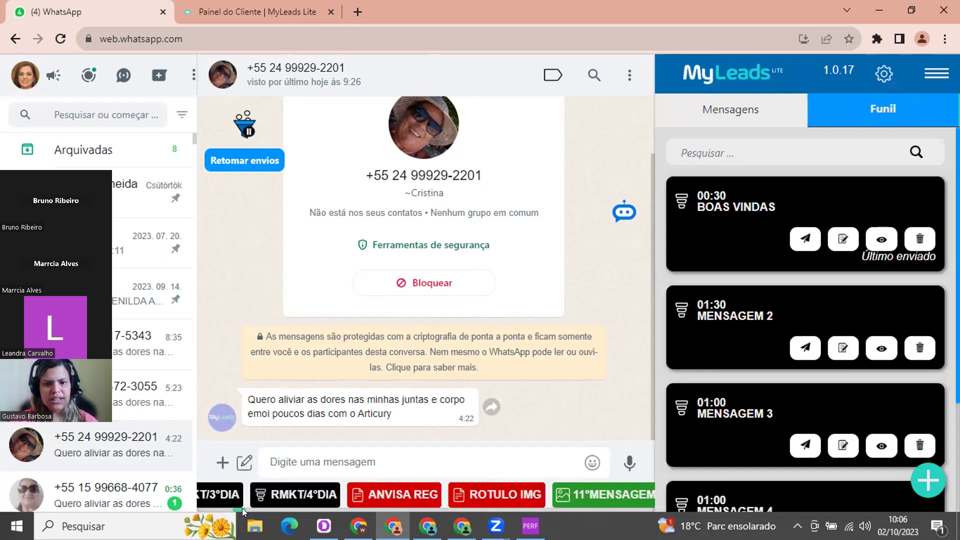
scroll(248, 508, right, 6)
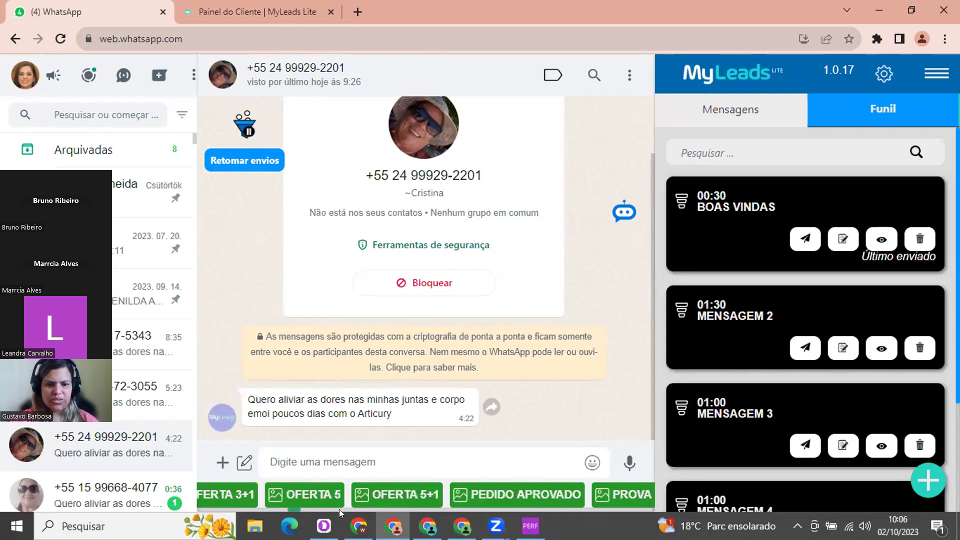
scroll(477, 512, right, 10)
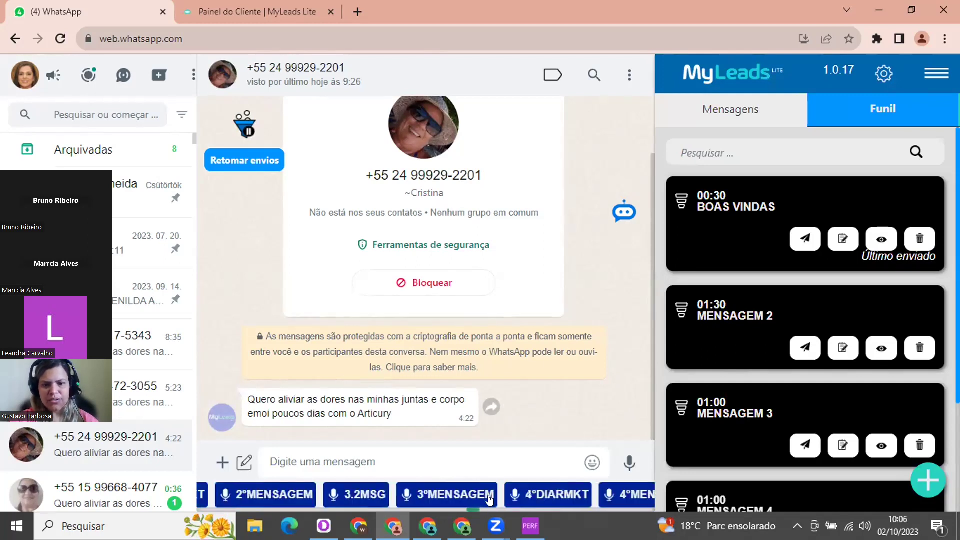
scroll(500, 510, left, 5)
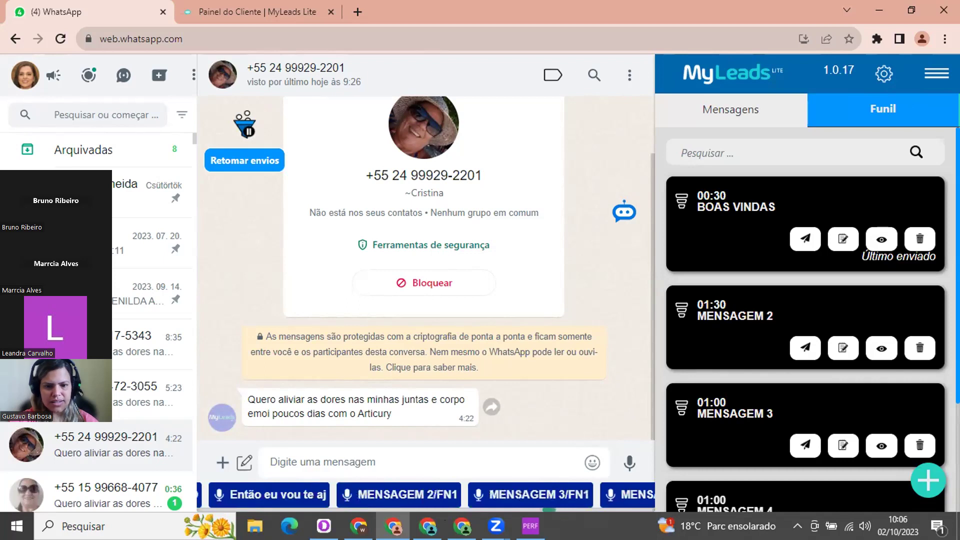
scroll(205, 506, left, 5)
scroll(205, 506, left, 5)
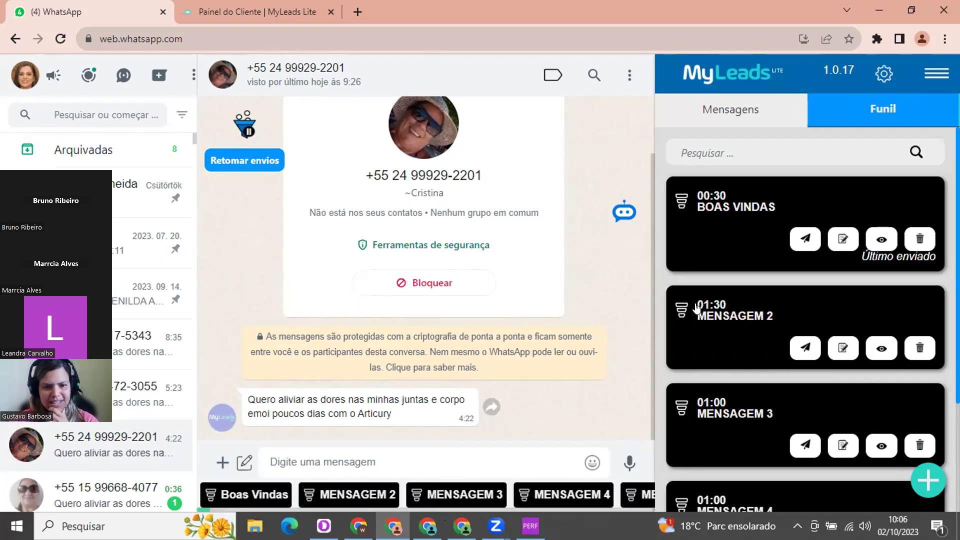
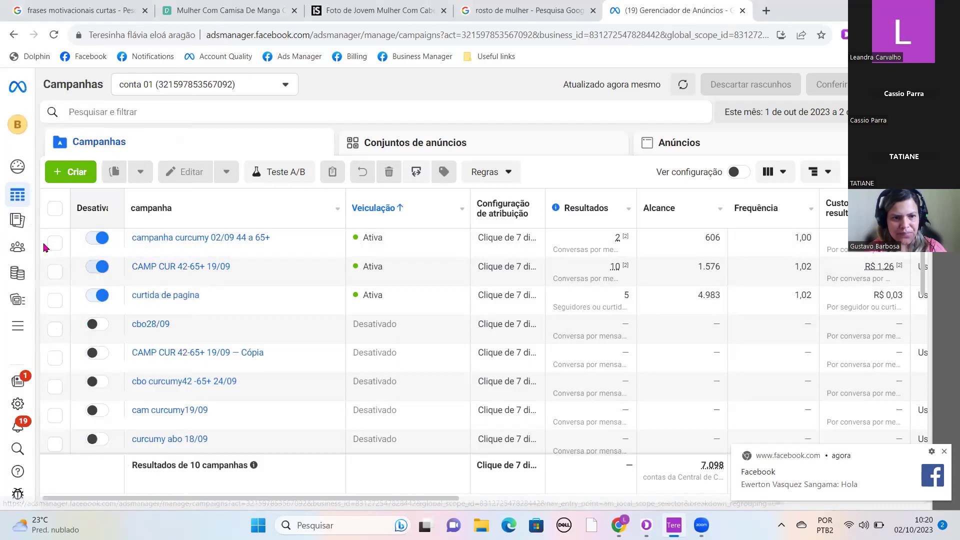
Step: Select the campaign "campanha curcumy 02/09 44 a 65+" and review its ad sets' results, reach, cost per result, budget and amount spent
click(55, 244)
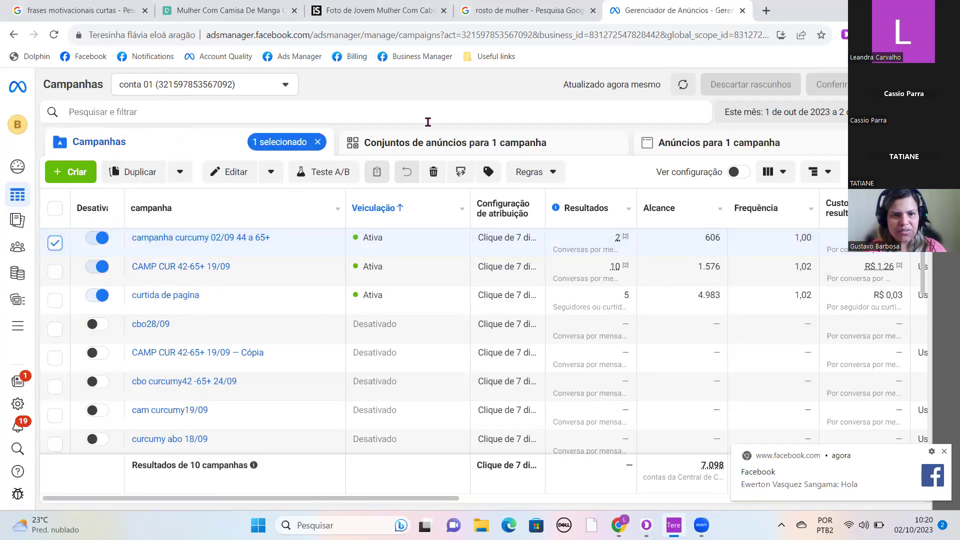
click(425, 151)
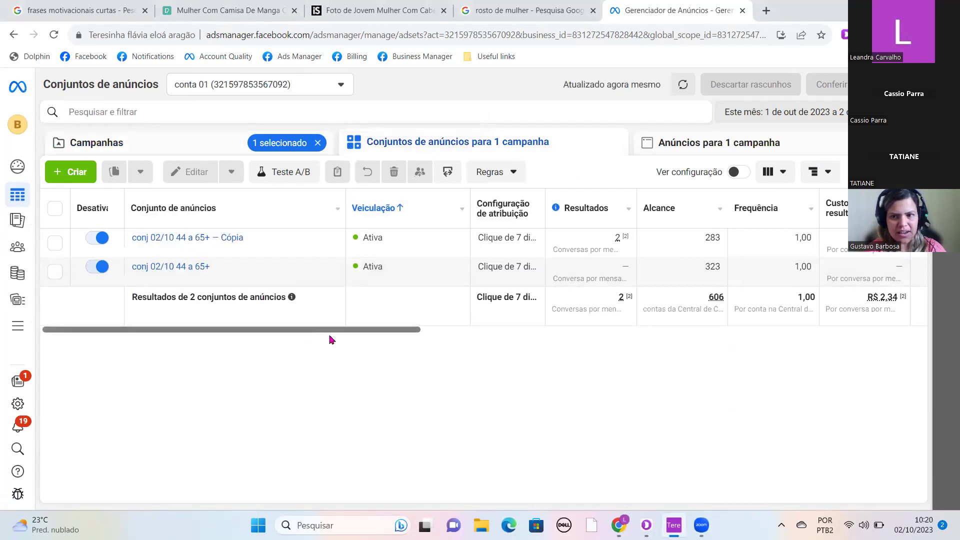
scroll(435, 337, right, 5)
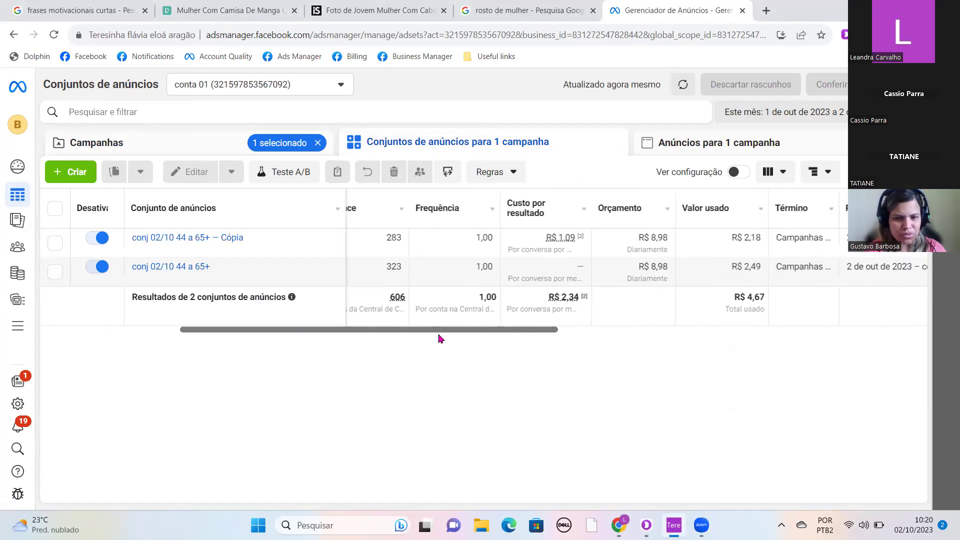
scroll(411, 334, left, 1)
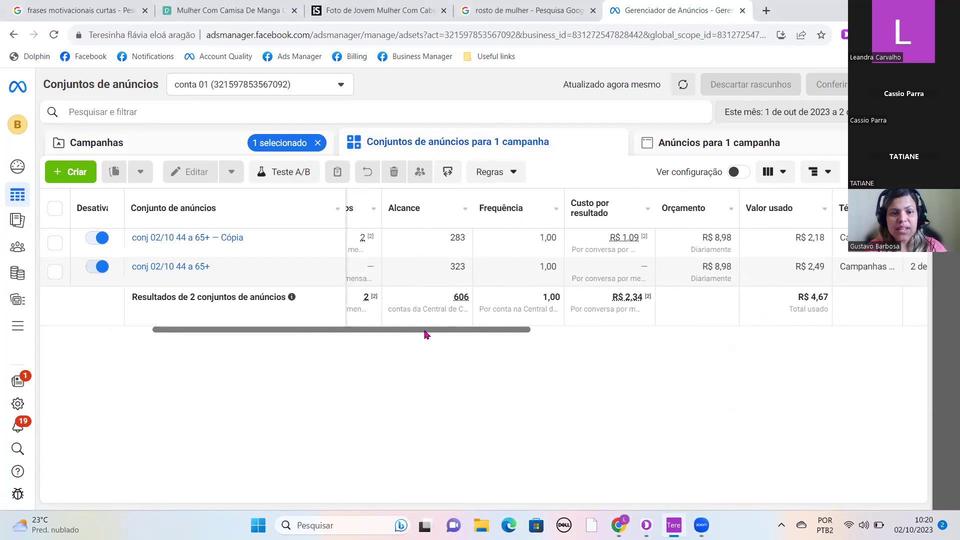
scroll(402, 331, left, 1)
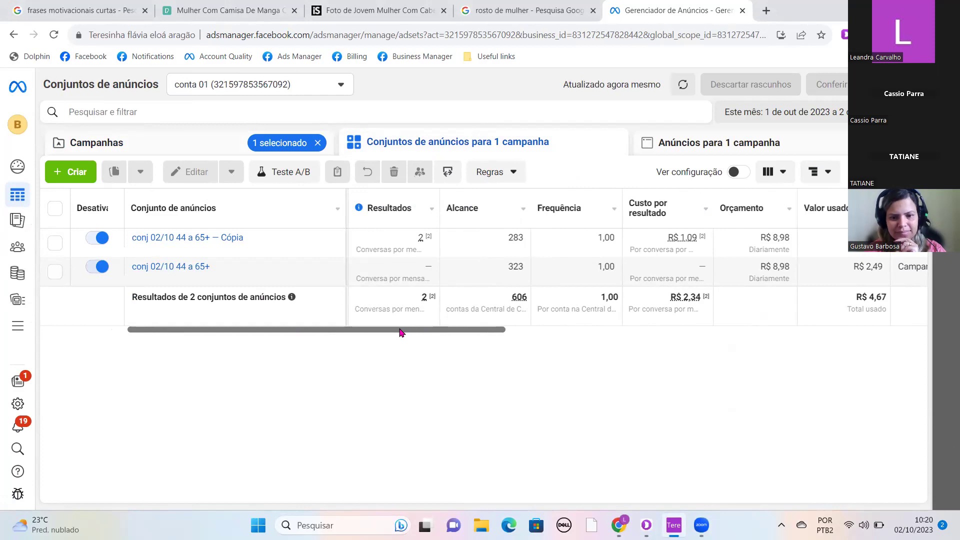
Step: Return to the campaigns list, set the reporting period to only 2 October 2023 and refresh the table data
click(221, 148)
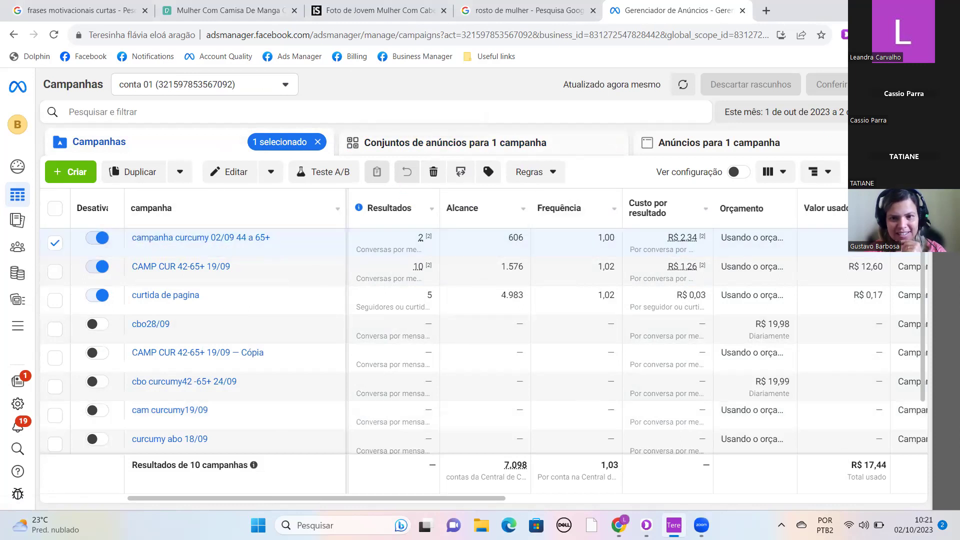
click(780, 112)
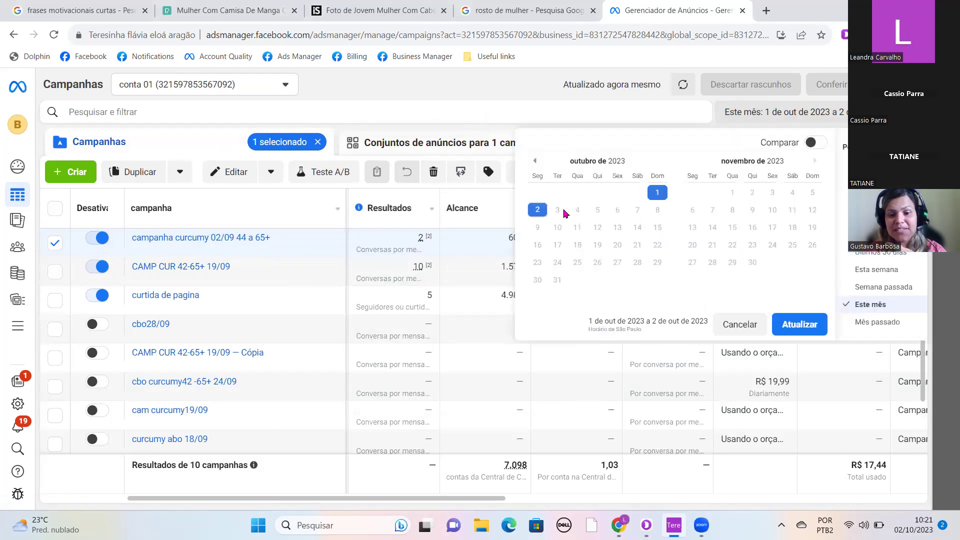
click(538, 210)
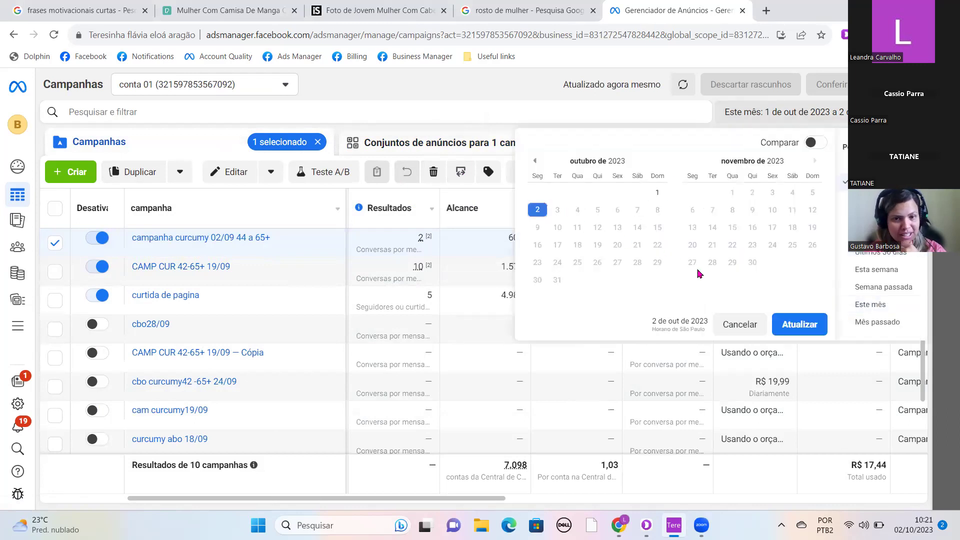
click(802, 334)
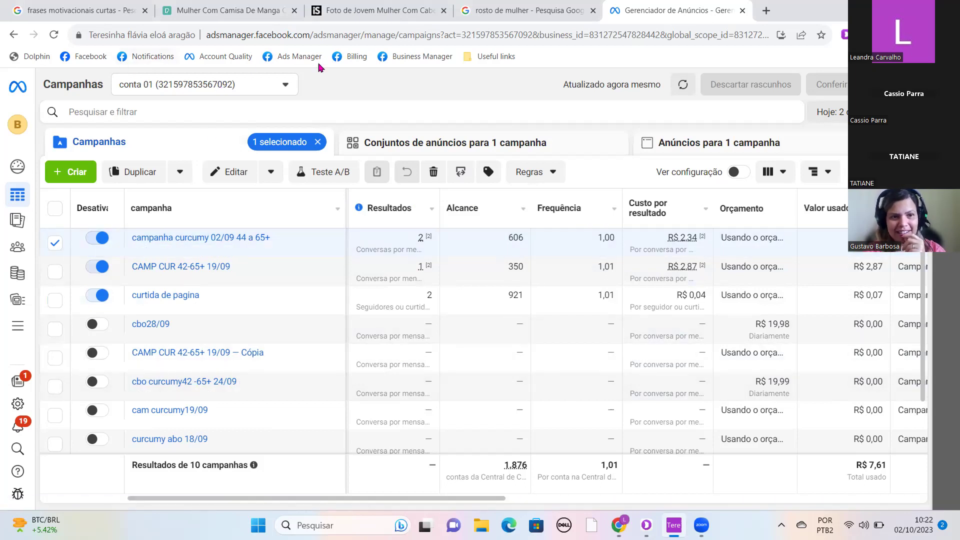
click(682, 86)
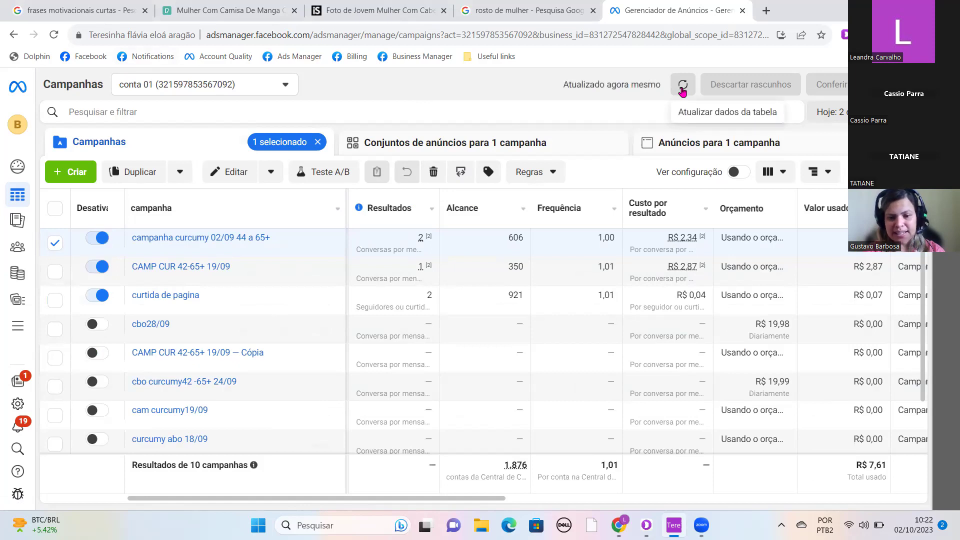